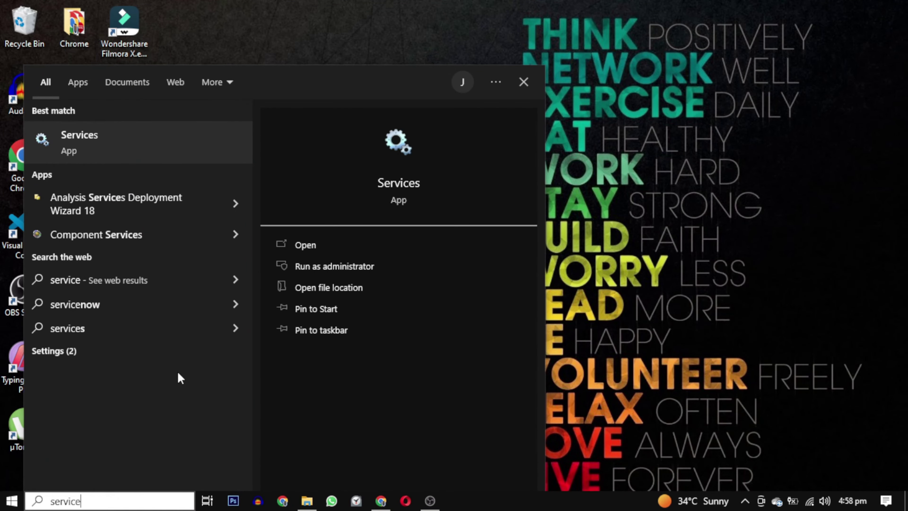
Open Services and bring up the properties of the vgc service.
click(306, 247)
scroll(566, 179, down, 5)
click(565, 188)
key(v)
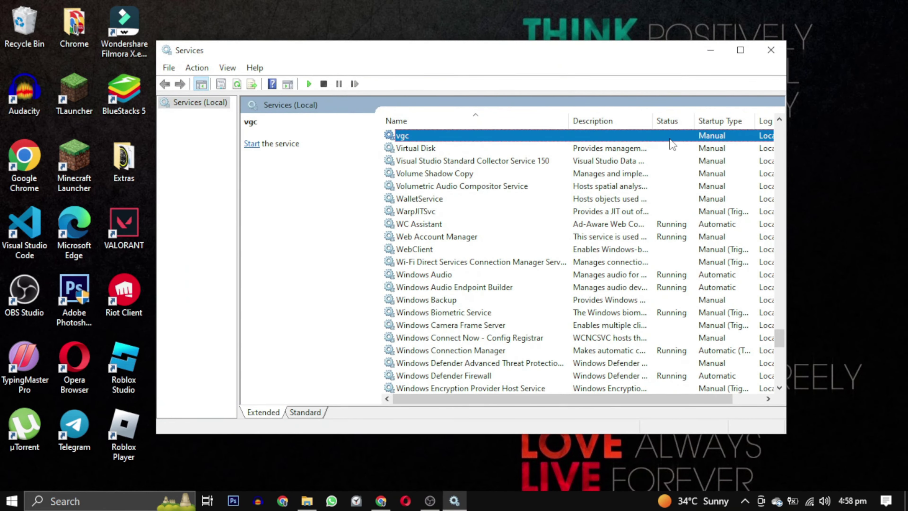
right_click(671, 138)
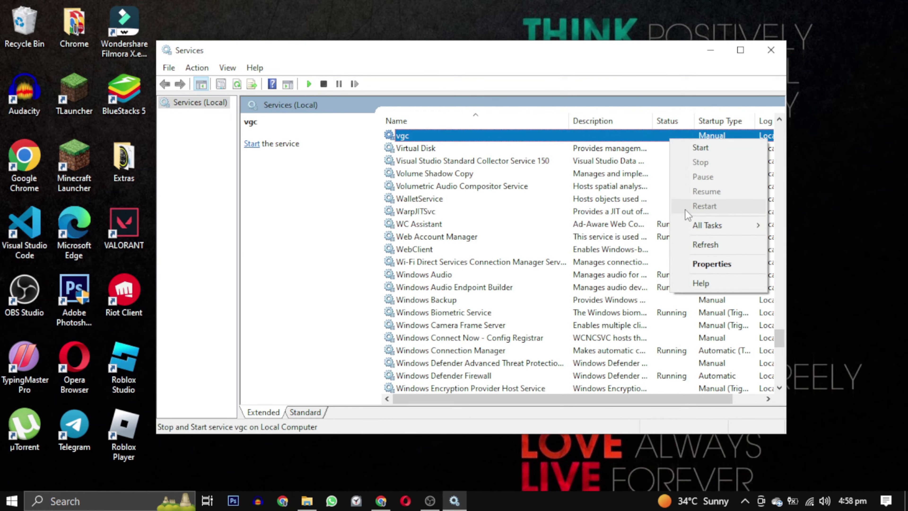
click(695, 265)
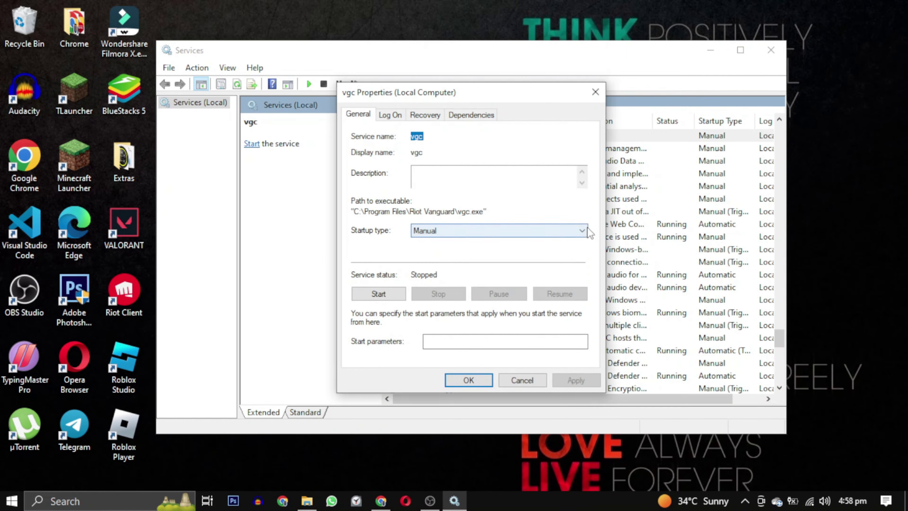
Set vgc's startup type to Automatic, start the service, and apply.
click(567, 233)
click(548, 254)
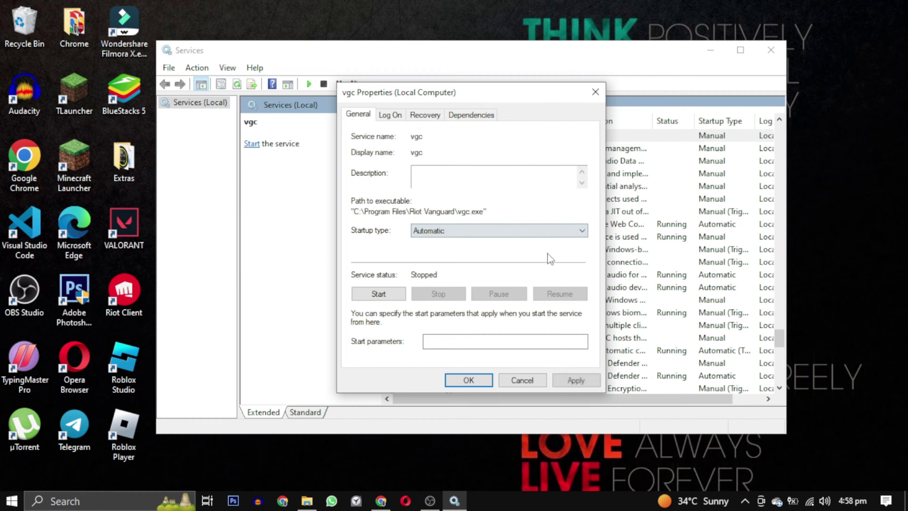
click(366, 297)
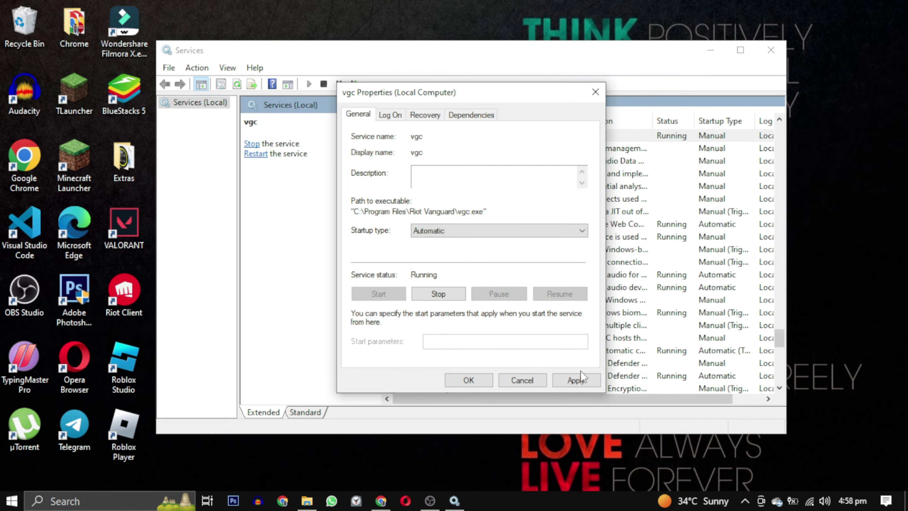
click(577, 378)
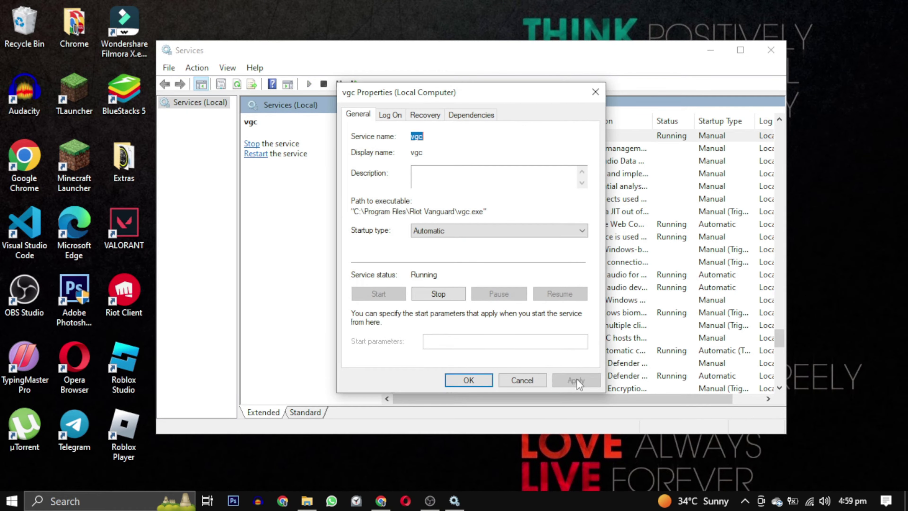
click(467, 381)
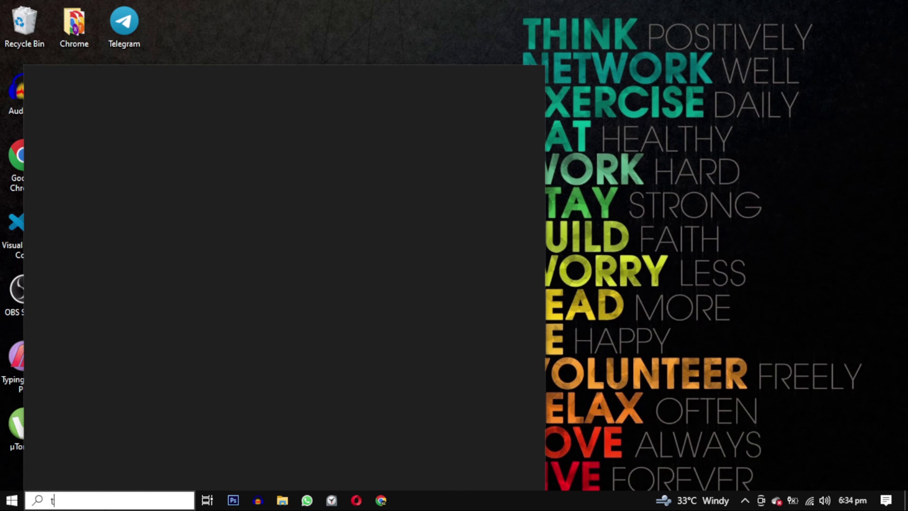
Open Task Manager and exit Riot Vanguard from the system tray.
text(k ma)
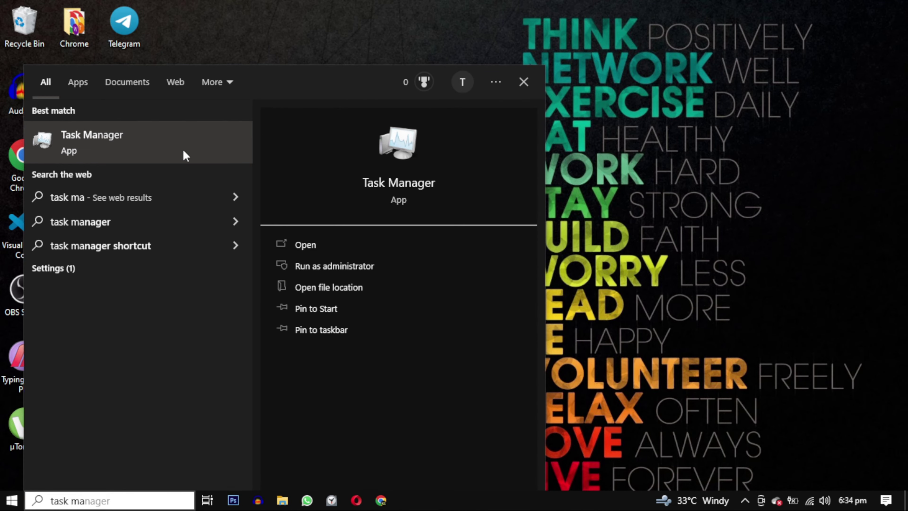
click(321, 244)
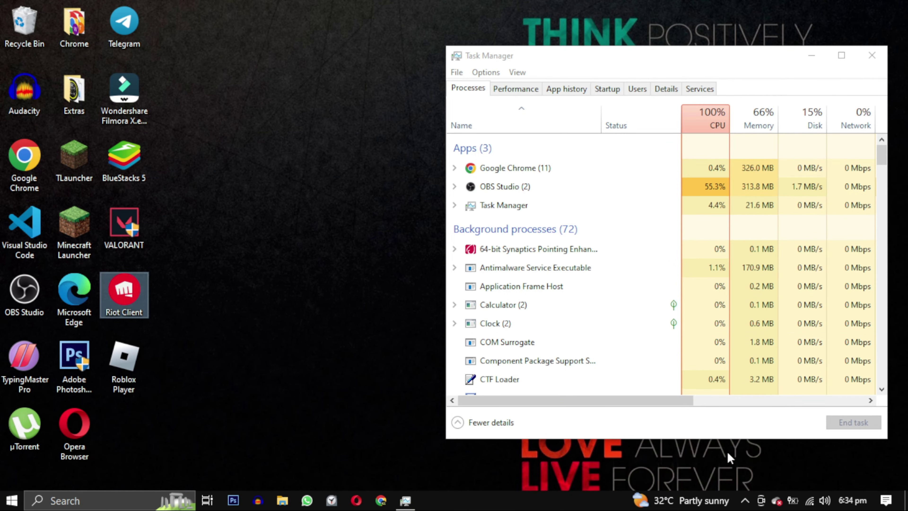
click(745, 500)
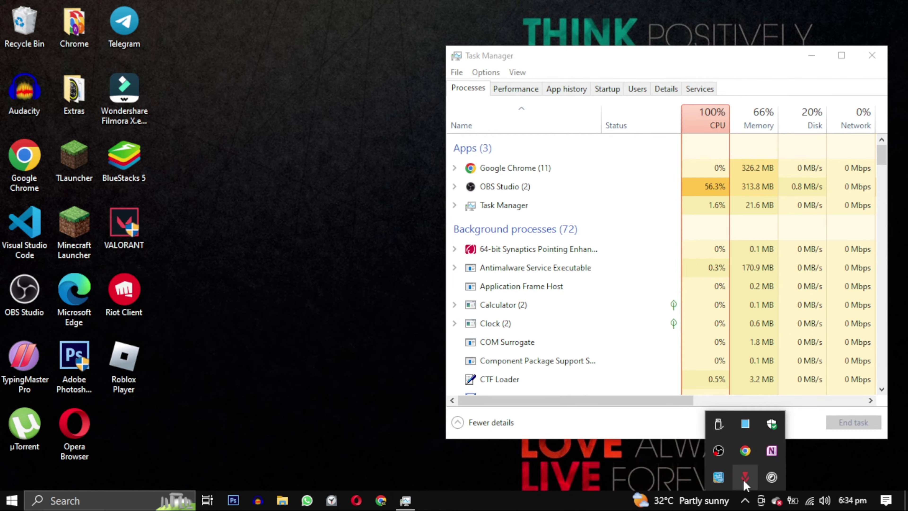
right_click(745, 478)
click(790, 435)
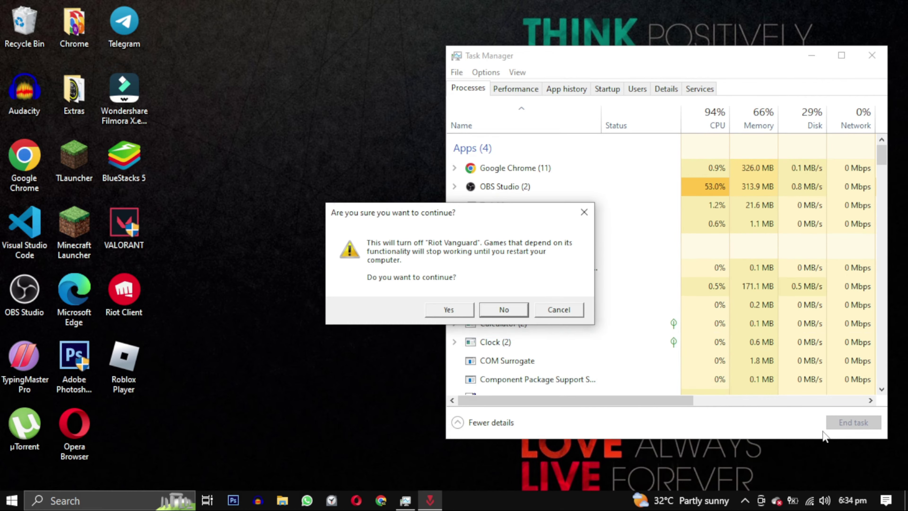
click(449, 310)
End the Vanguard tray notification process.
drag(881, 157, 881, 250)
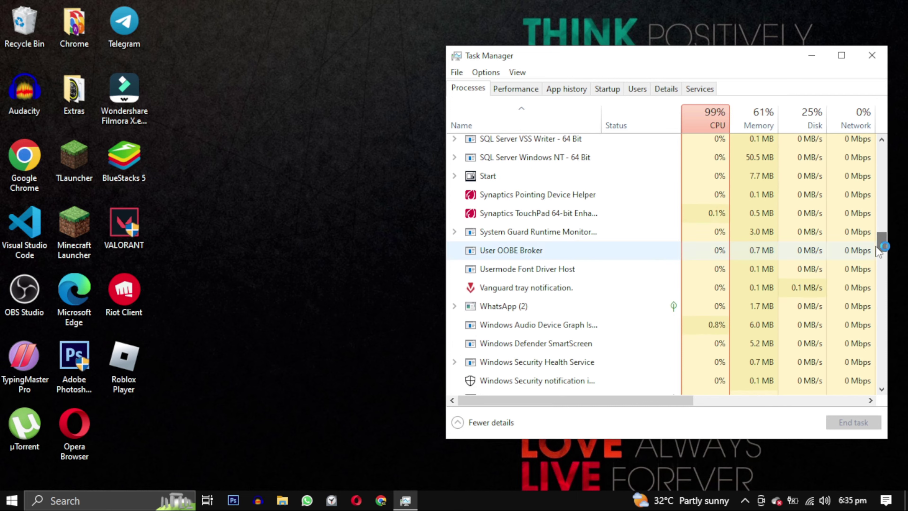
right_click(563, 293)
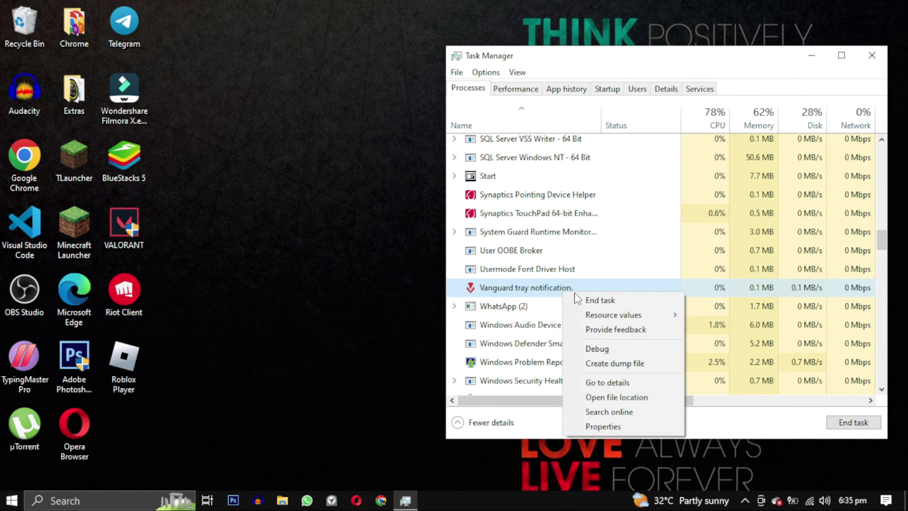
click(591, 300)
Disable Riot Client and Vanguard tray notification in the Startup list.
scroll(831, 145, up, 15)
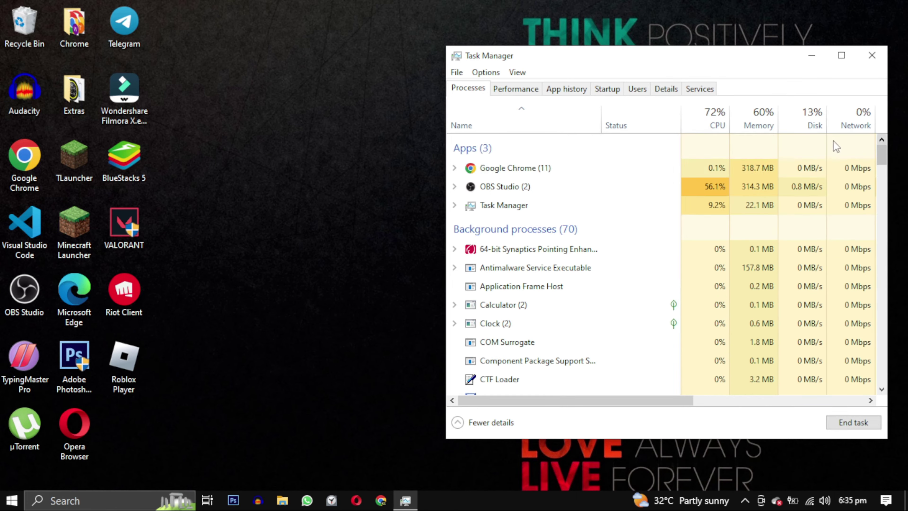
click(613, 93)
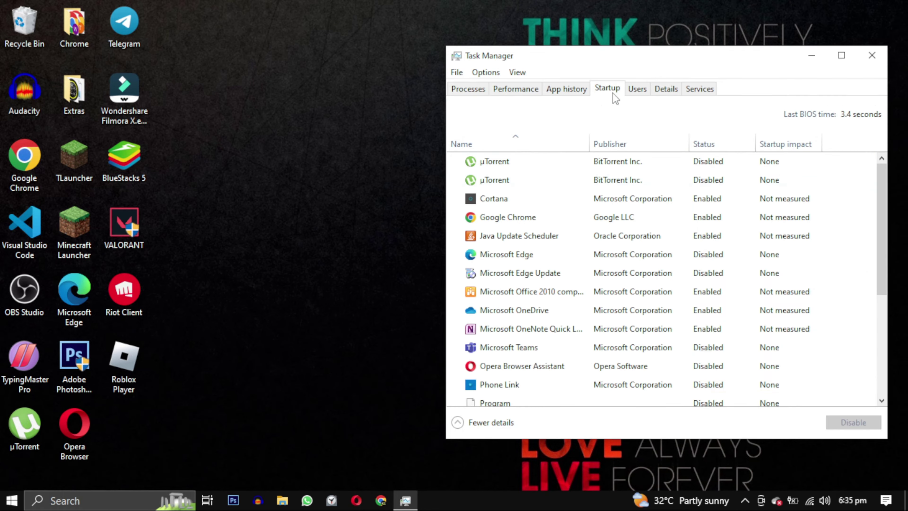
drag(879, 189, 878, 290)
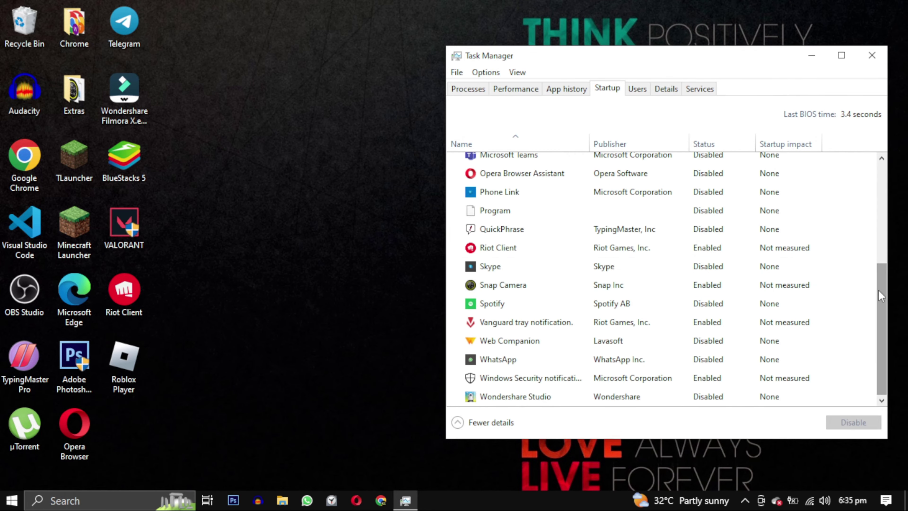
right_click(505, 256)
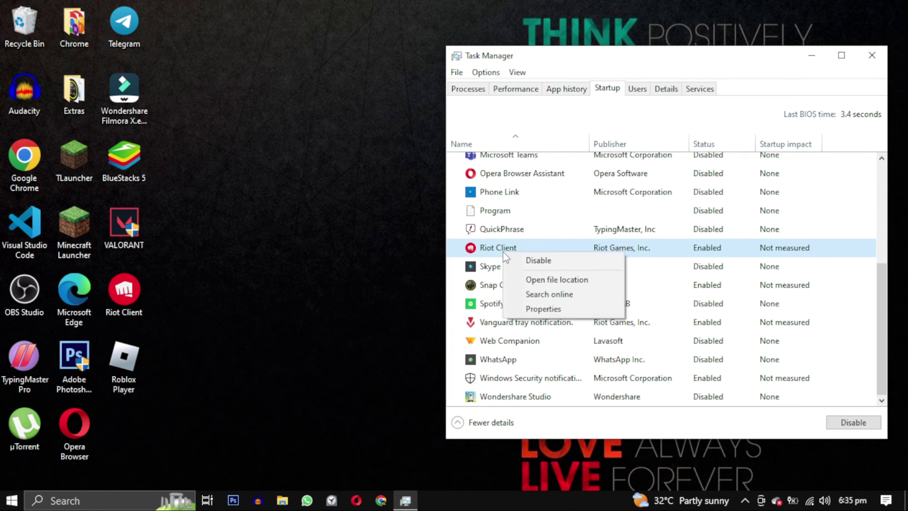
click(572, 264)
right_click(543, 326)
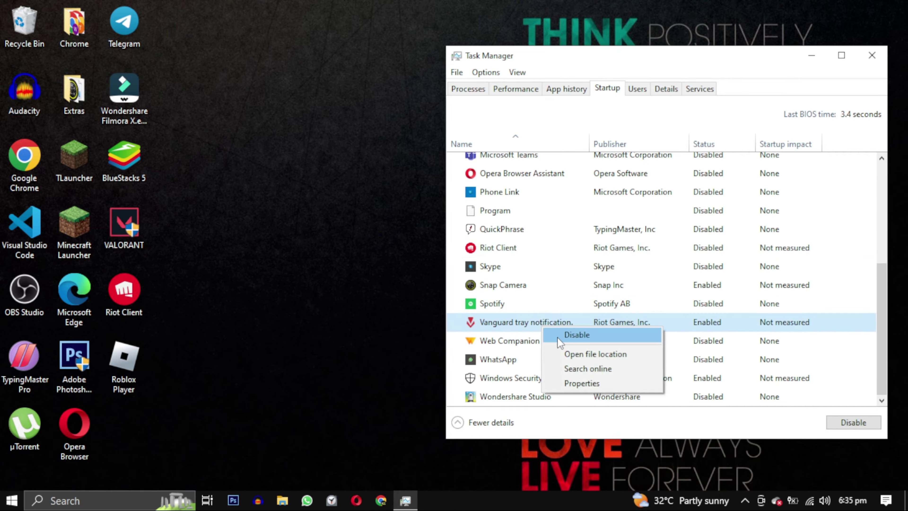
click(557, 337)
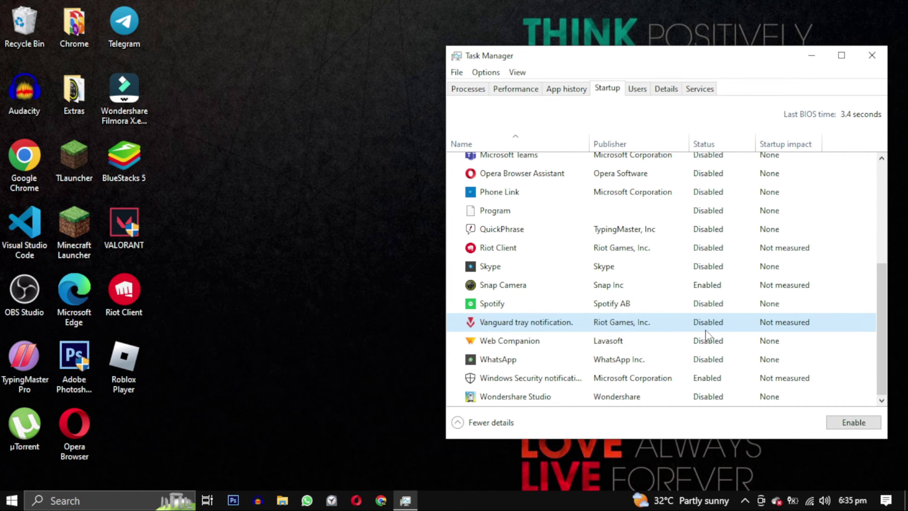
Close Task Manager and view VALORANT and Riot Vanguard in Control Panel's Programs and Features.
click(869, 50)
click(125, 500)
text(contr)
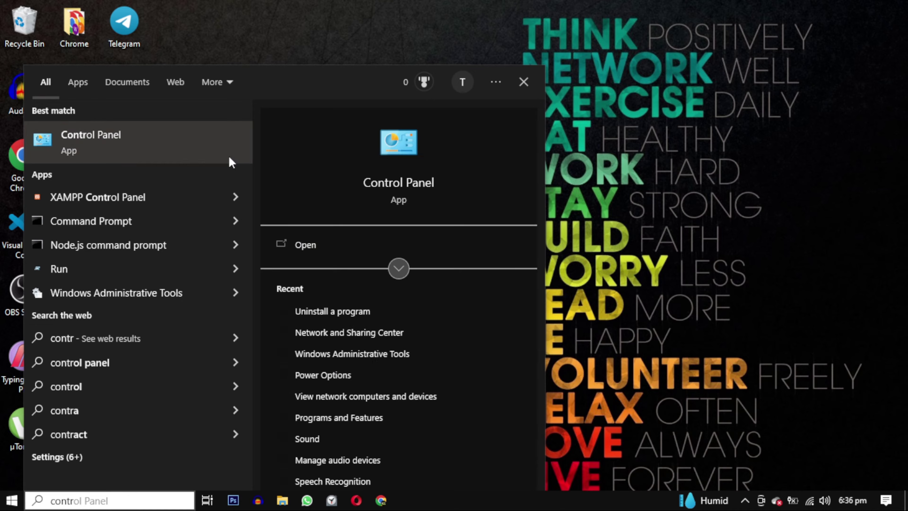
click(228, 154)
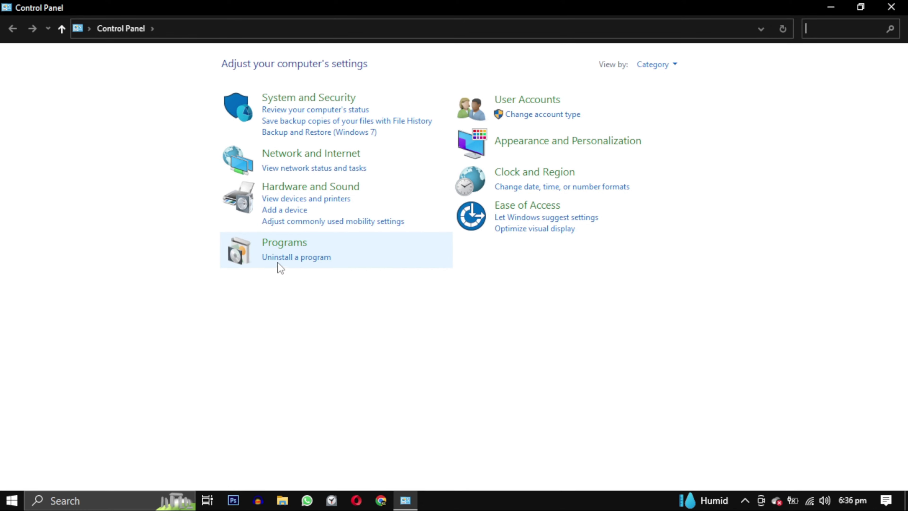
click(296, 256)
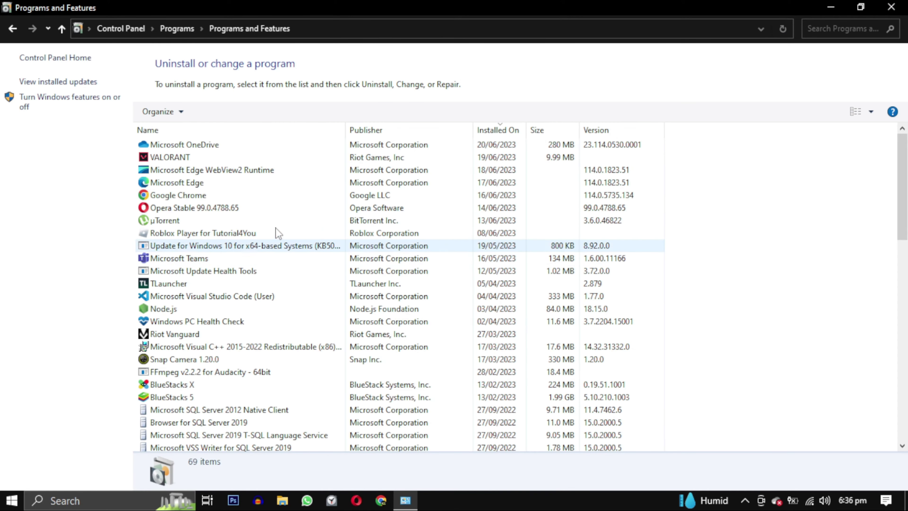
right_click(167, 162)
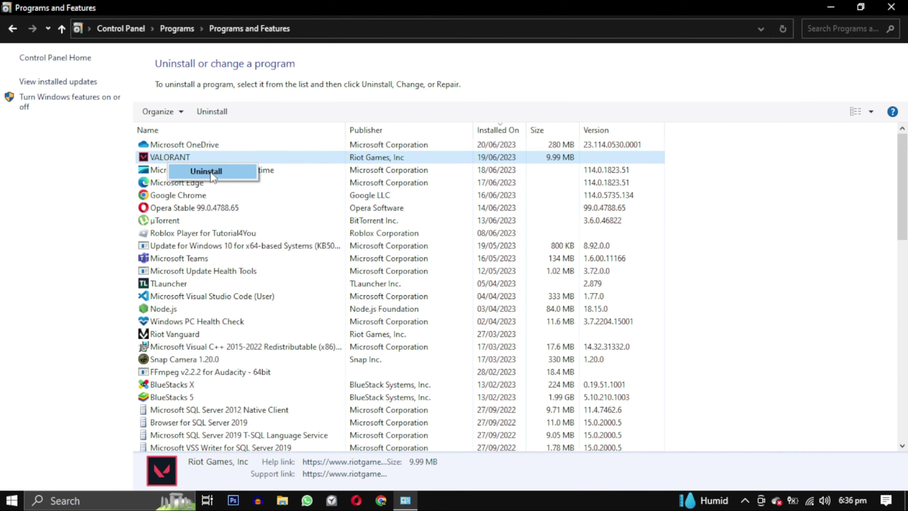
right_click(173, 336)
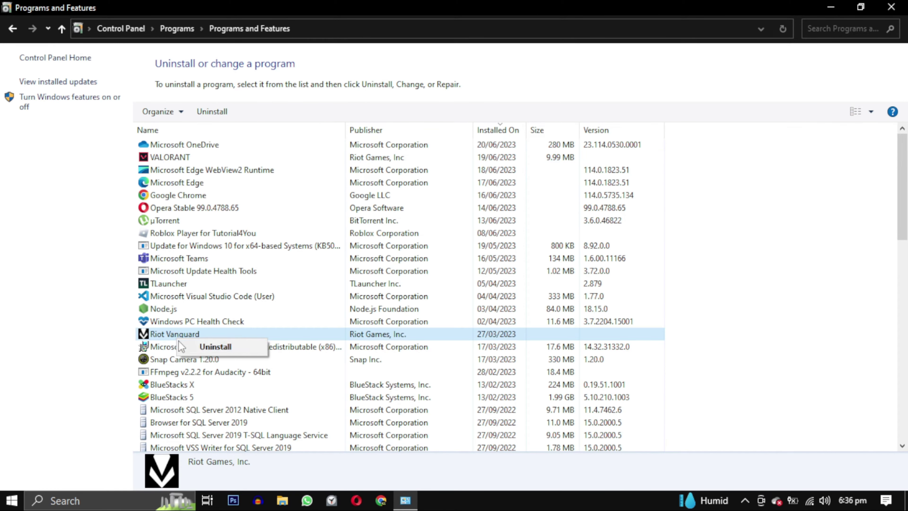
click(111, 501)
Filter Apps & features for 'valo' and uninstall VALORANT.
text(ap)
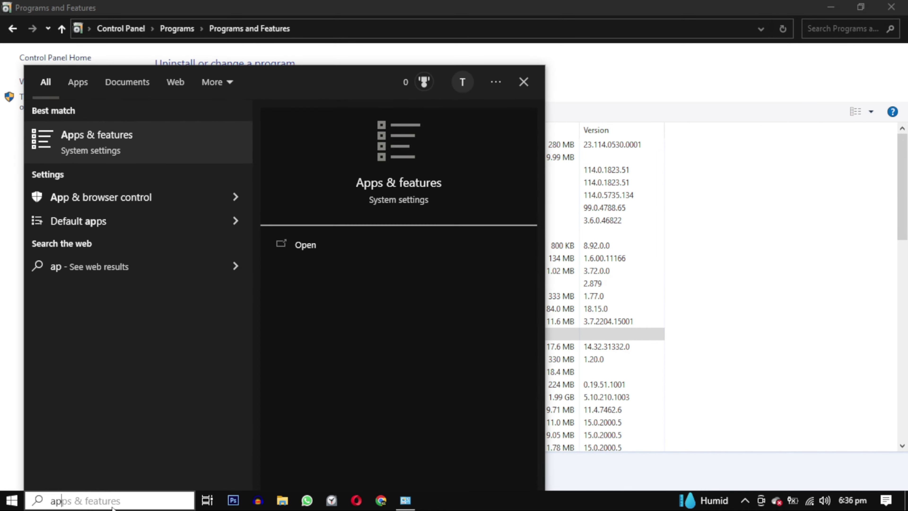
click(305, 248)
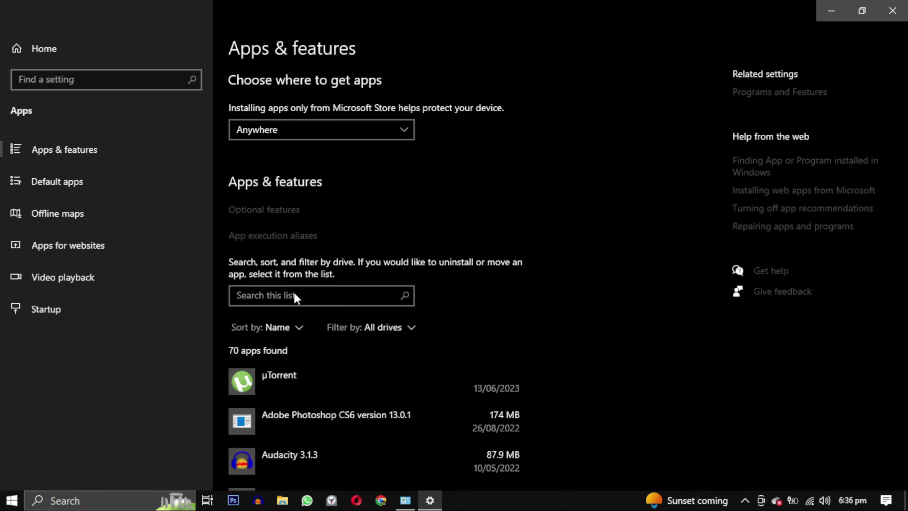
click(293, 295)
text(valo)
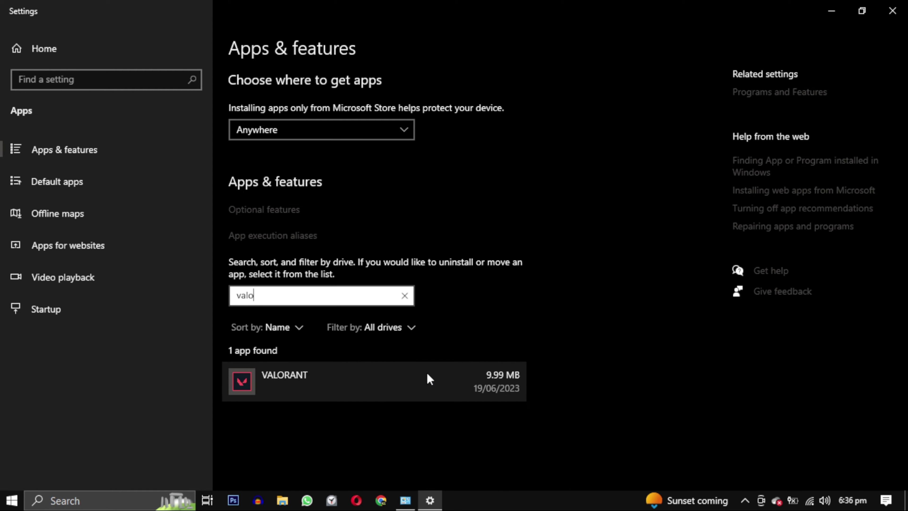
click(427, 371)
click(492, 426)
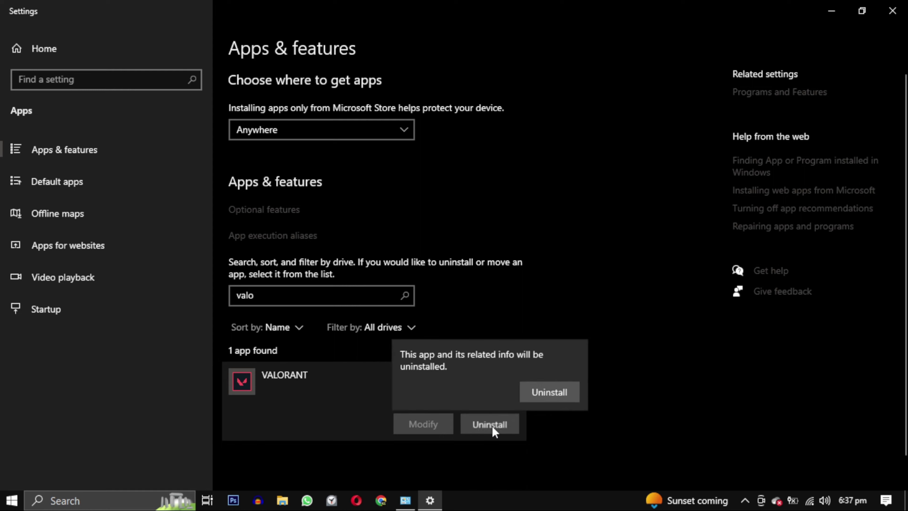
click(558, 391)
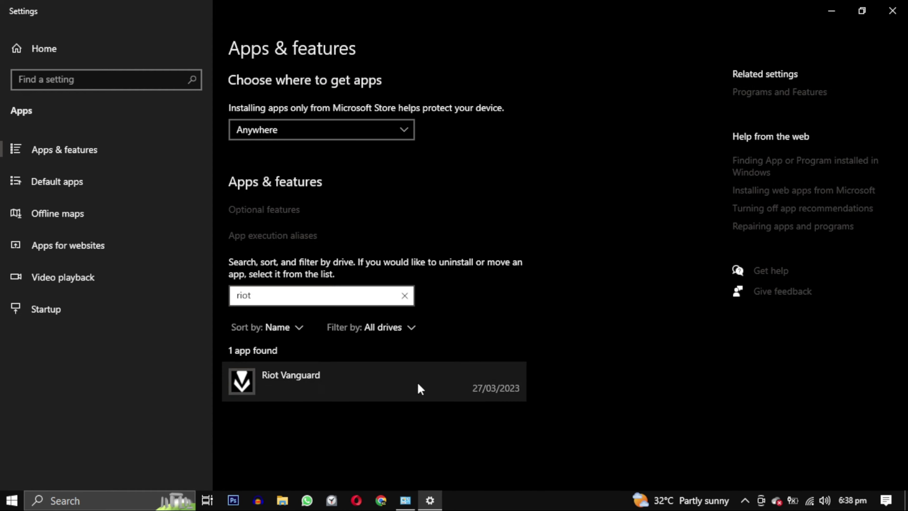
Uninstall Riot Vanguard, then close Programs and Features and Settings.
click(417, 382)
click(491, 423)
click(546, 388)
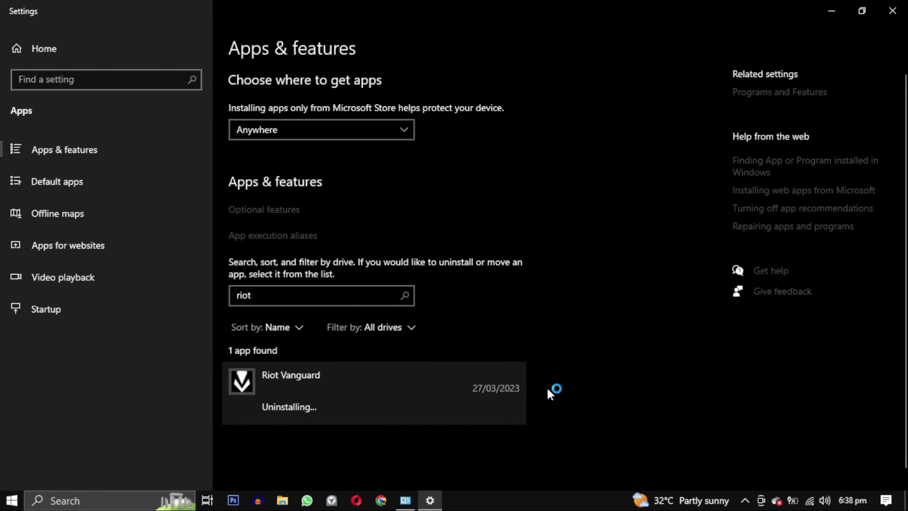
click(374, 344)
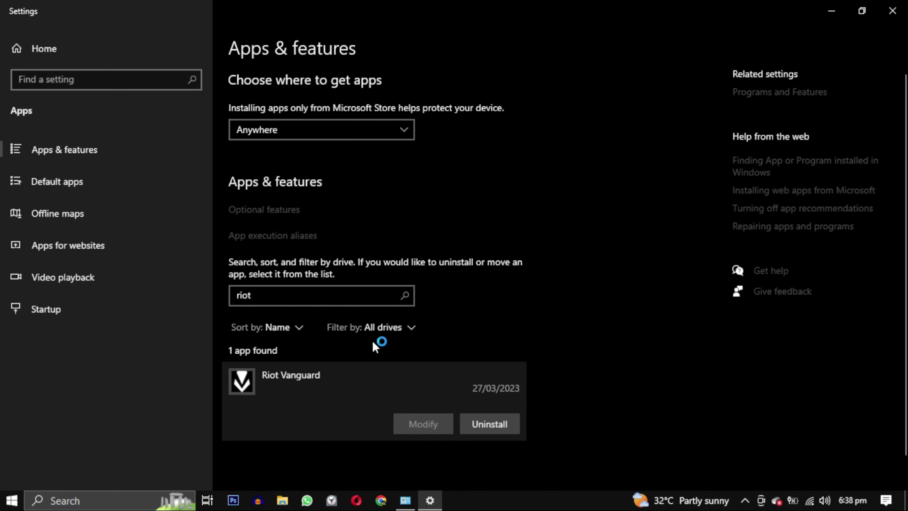
click(464, 312)
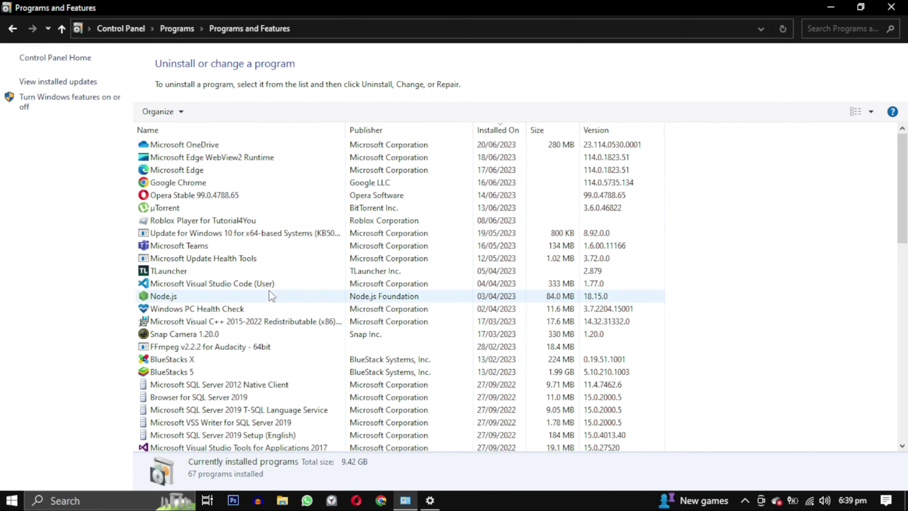
click(899, 7)
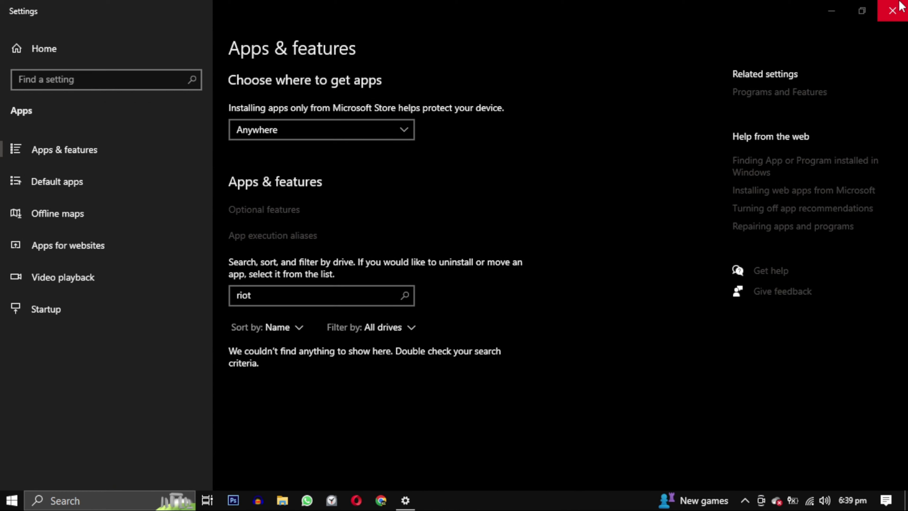
click(900, 6)
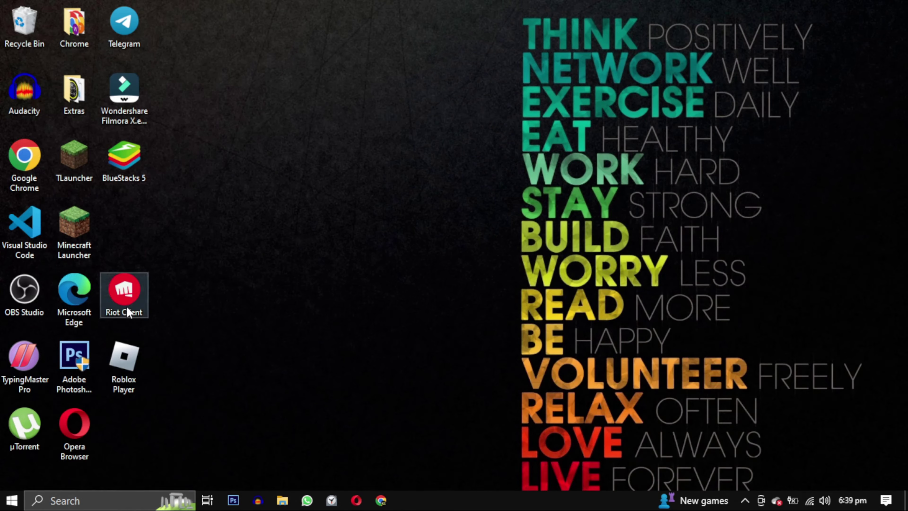
Go from Riot Client's file location to Local Disk (C:), delete Riot Games, and close Explorer.
right_click(123, 298)
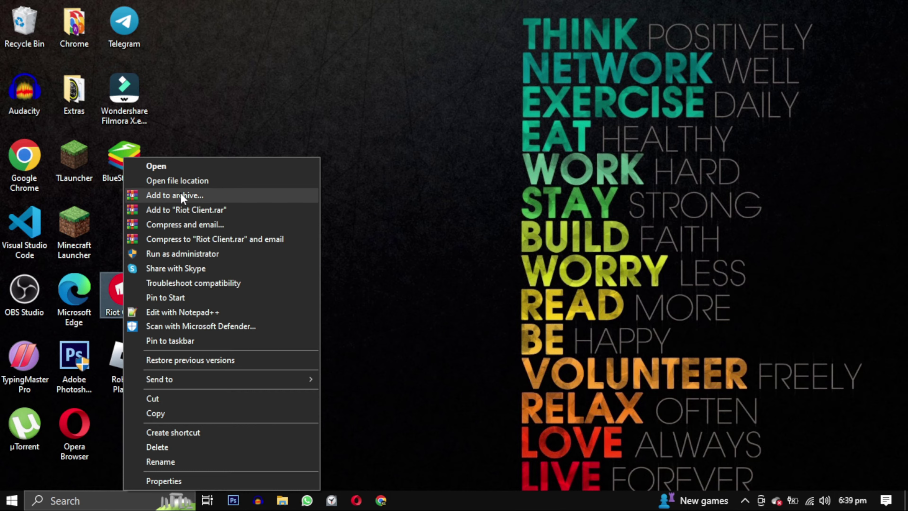
click(228, 181)
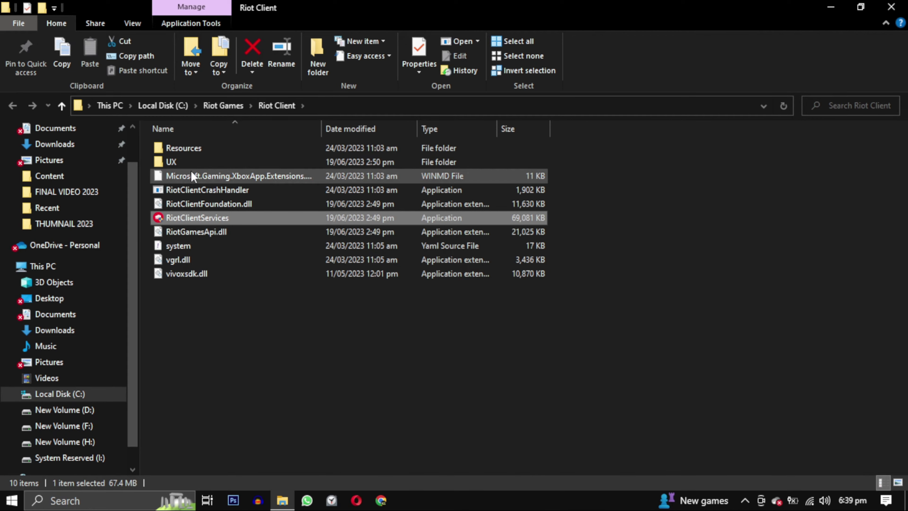
click(163, 106)
right_click(185, 161)
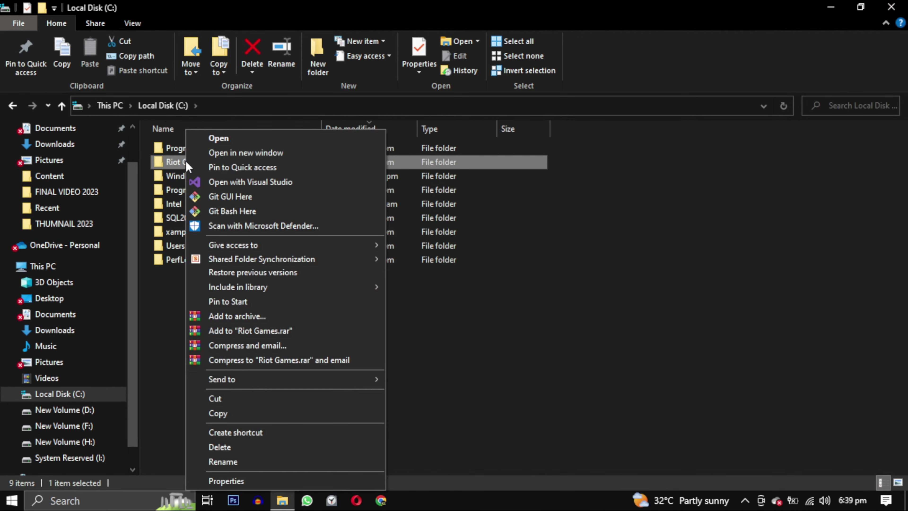
click(321, 440)
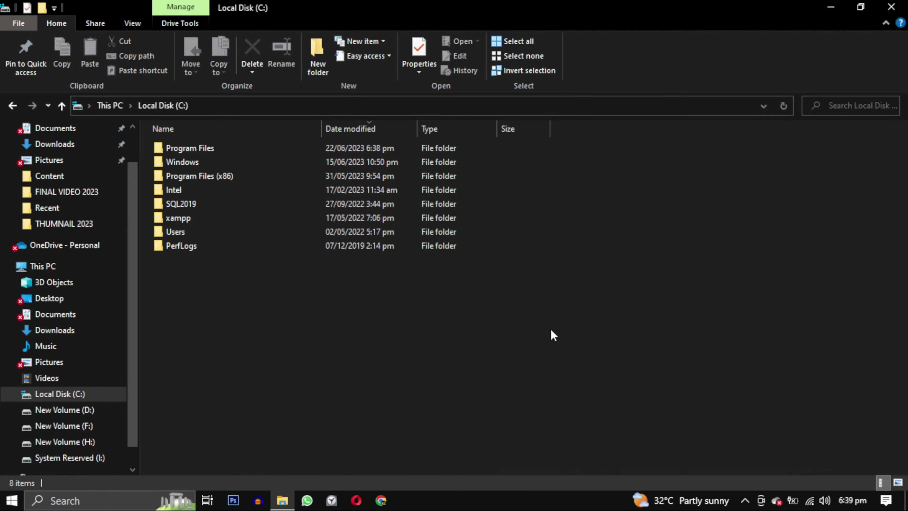
click(892, 7)
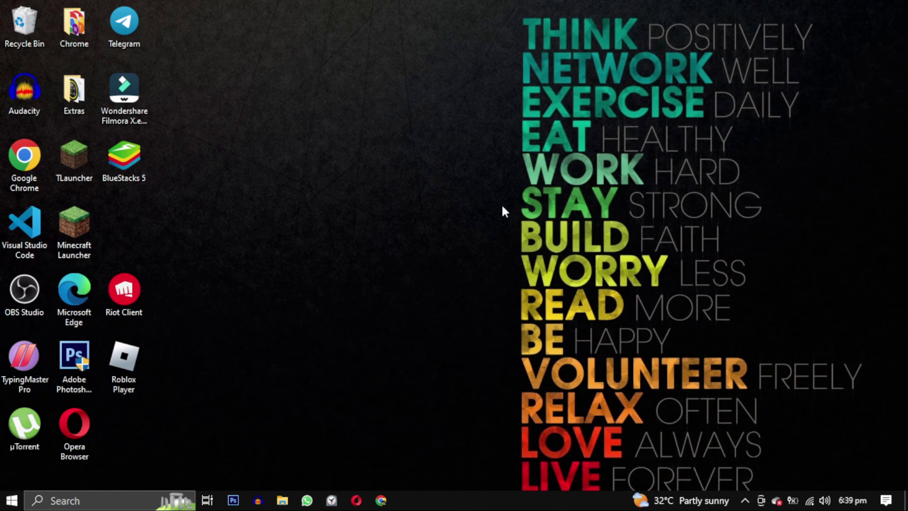
click(104, 501)
Open %localappdata% and delete the VALORANT and Riot Games folders there.
text(%localappdata%)
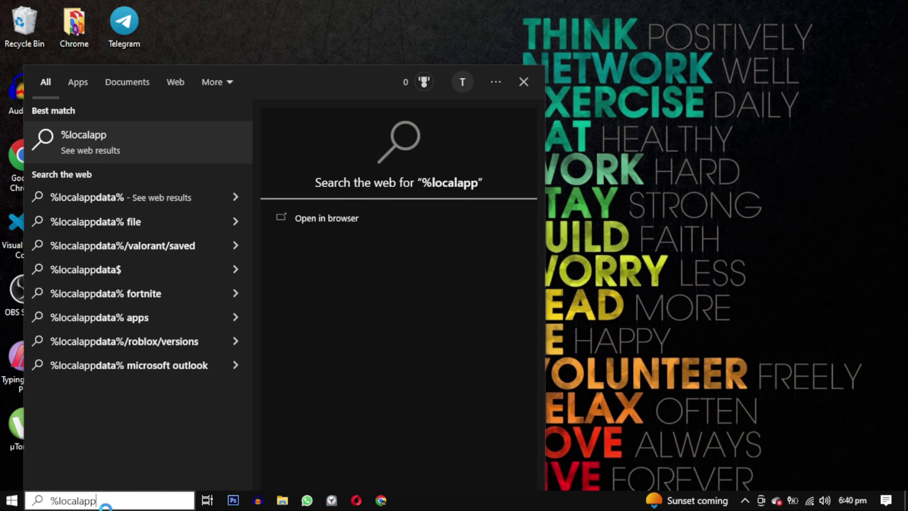
click(161, 143)
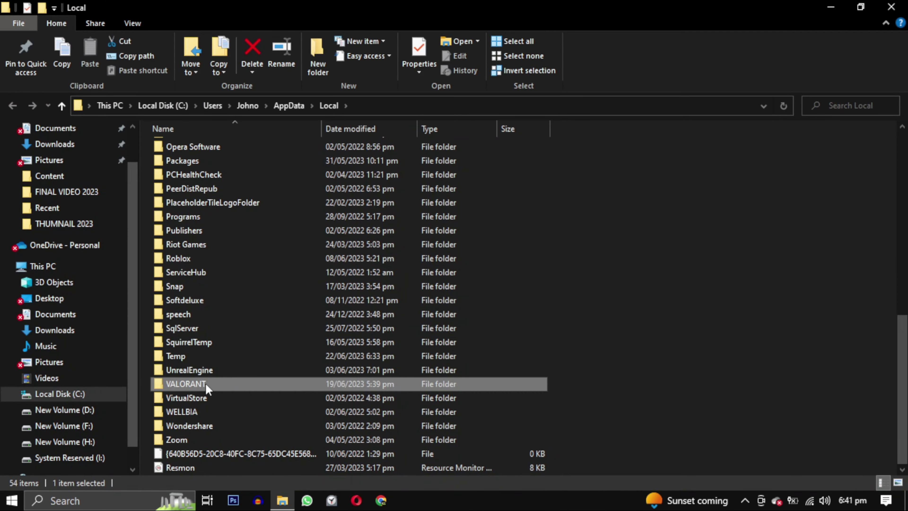
right_click(205, 383)
click(236, 339)
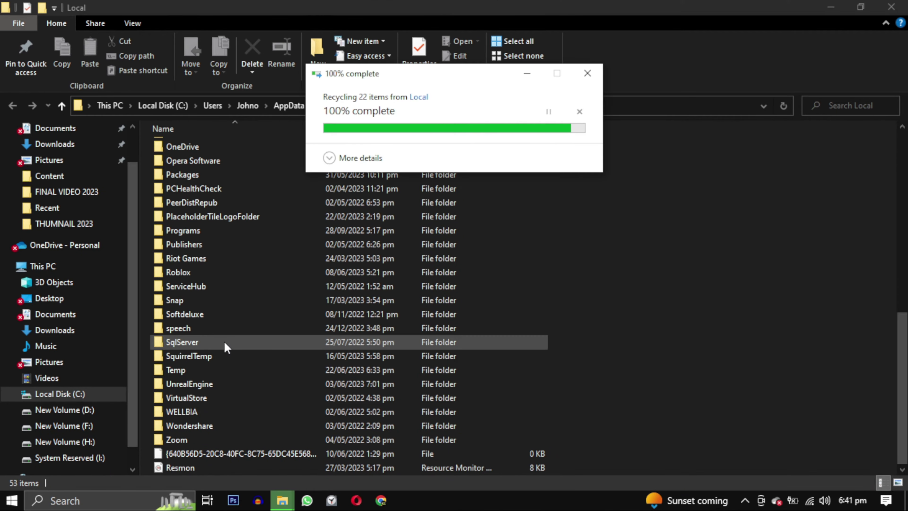
right_click(249, 259)
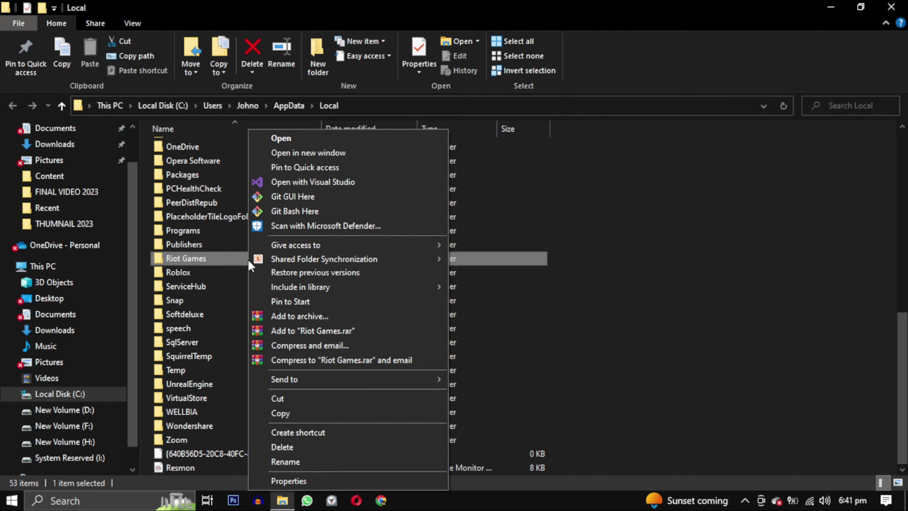
click(304, 446)
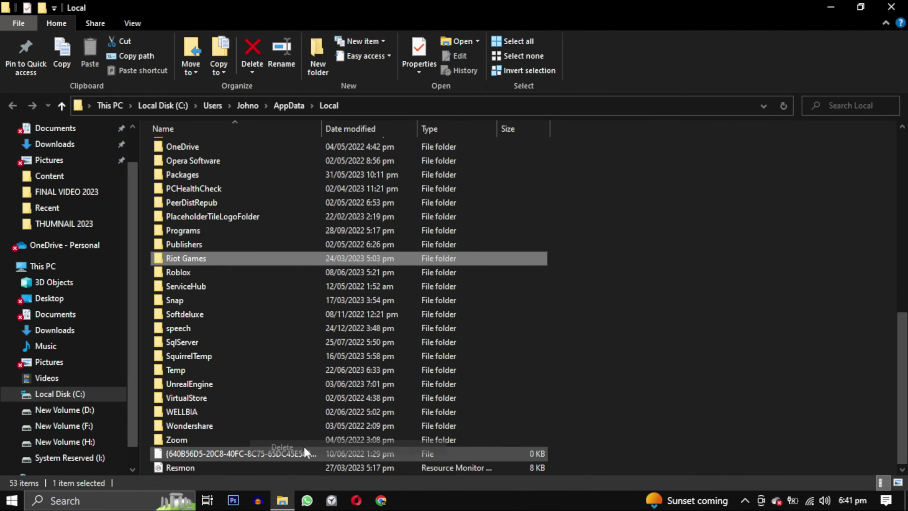
Find Riot Client via search and delete its Start menu shortcut.
click(889, 6)
key(super+s)
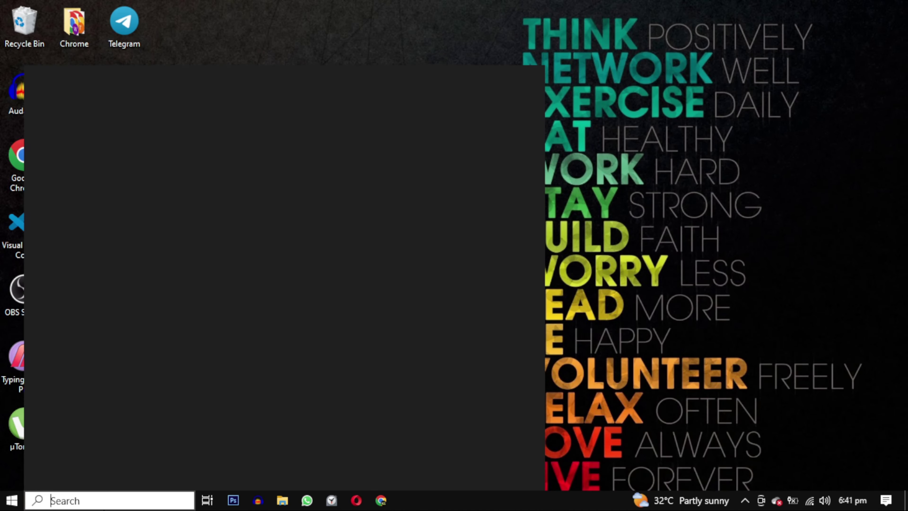
text(roit)
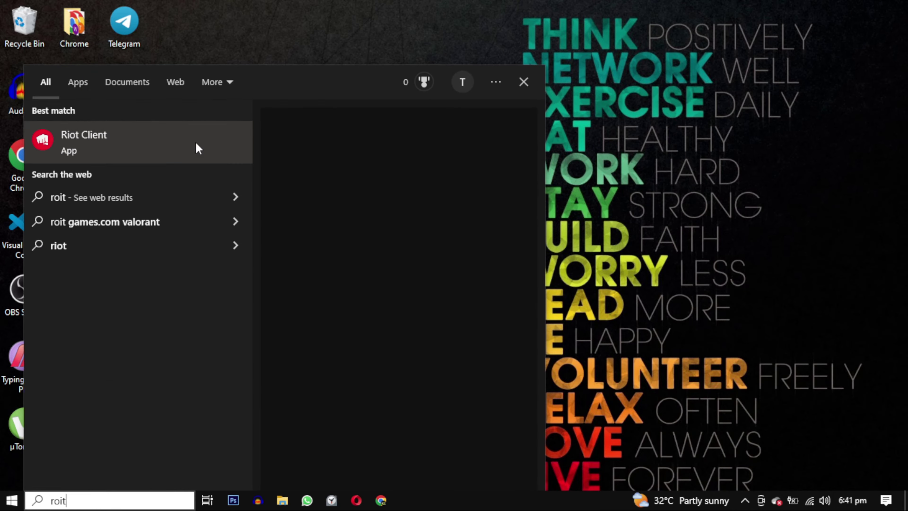
click(362, 290)
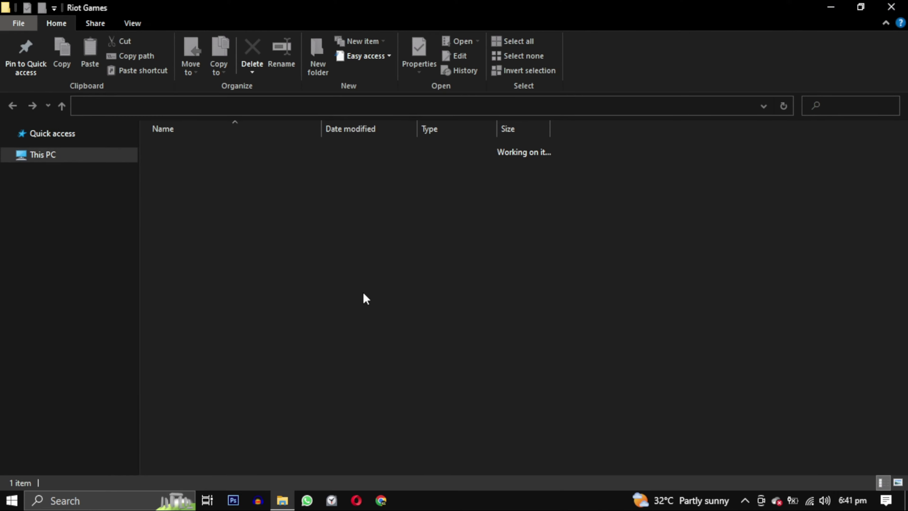
right_click(225, 147)
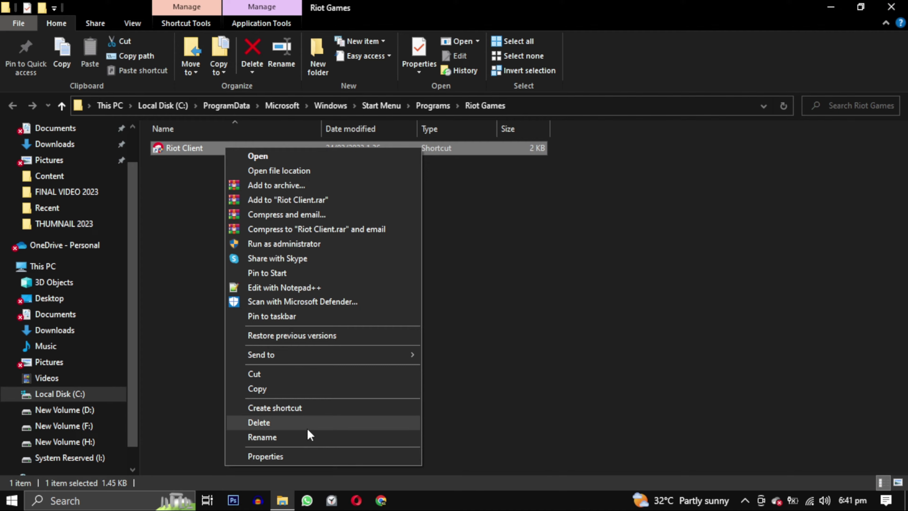
click(295, 420)
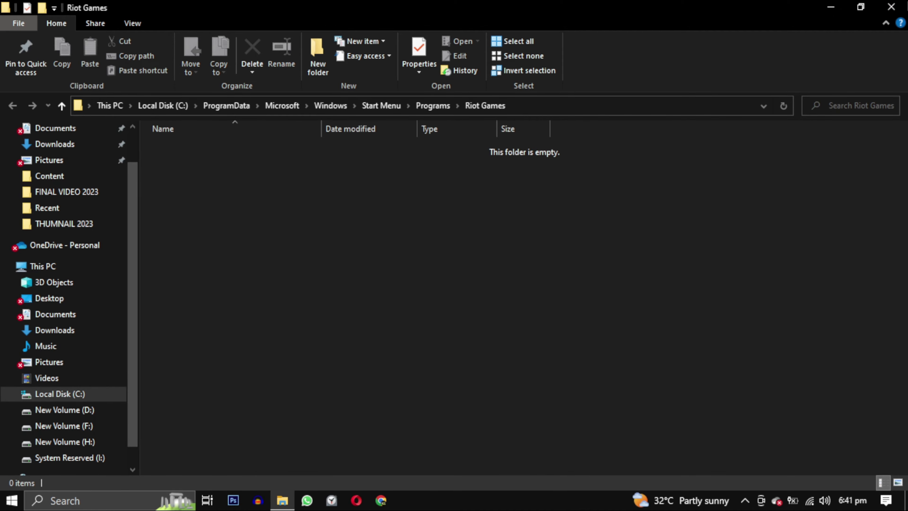
click(891, 7)
Delete the Riot Client desktop icon and bring up the Recycle Bin's empty option.
right_click(136, 290)
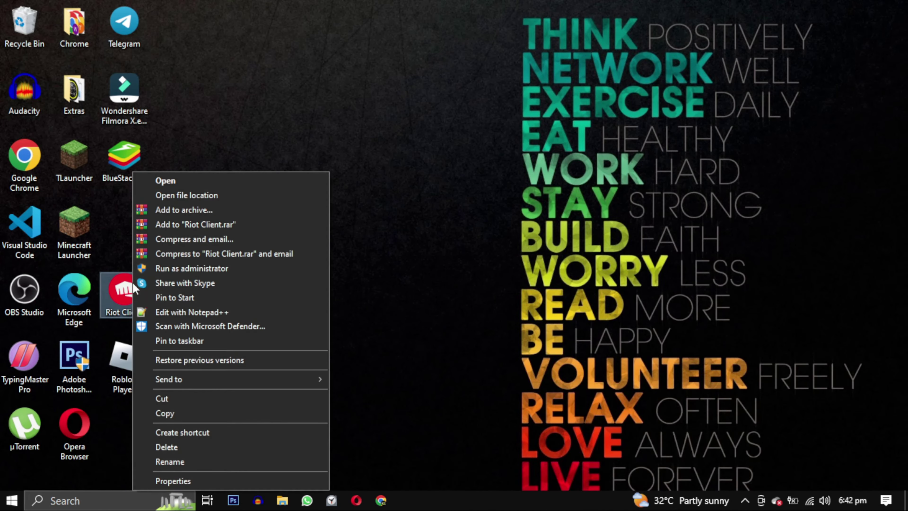
click(176, 446)
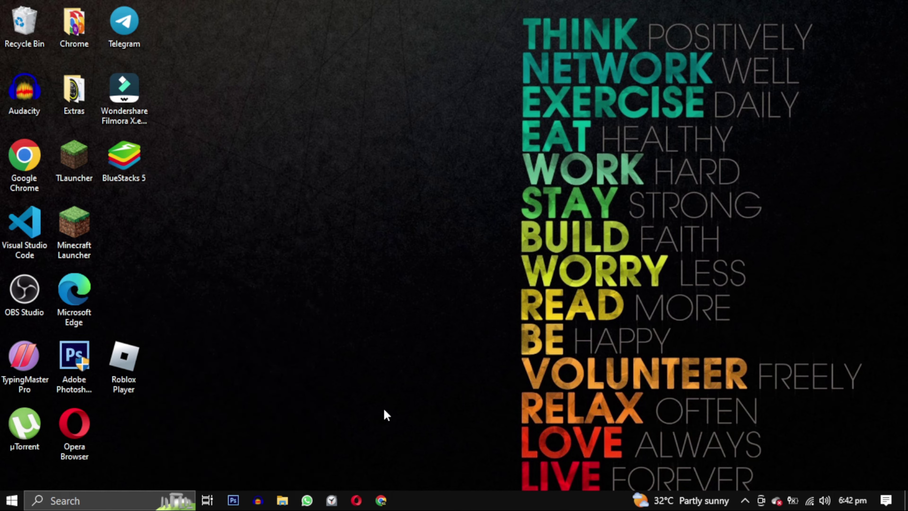
click(17, 35)
right_click(17, 32)
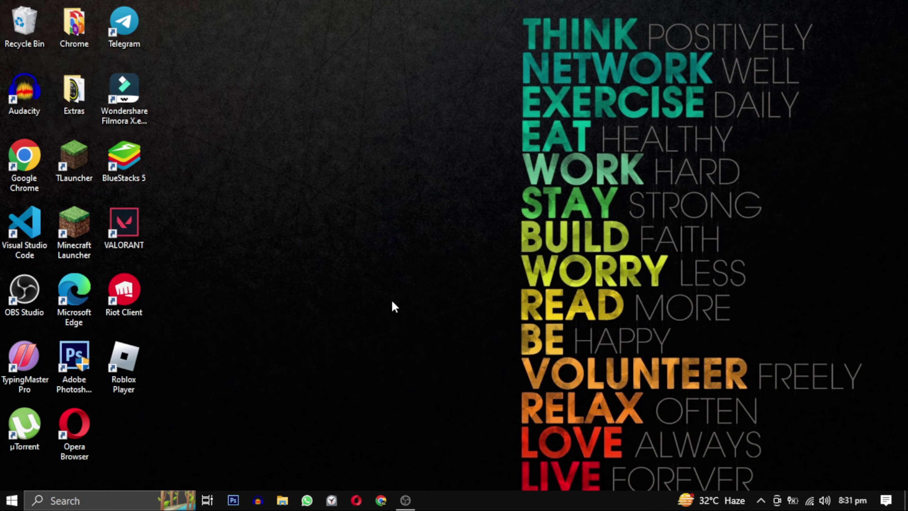
Restart Windows, then download the VALORANT installer from playvalorant.com.
click(11, 500)
click(16, 474)
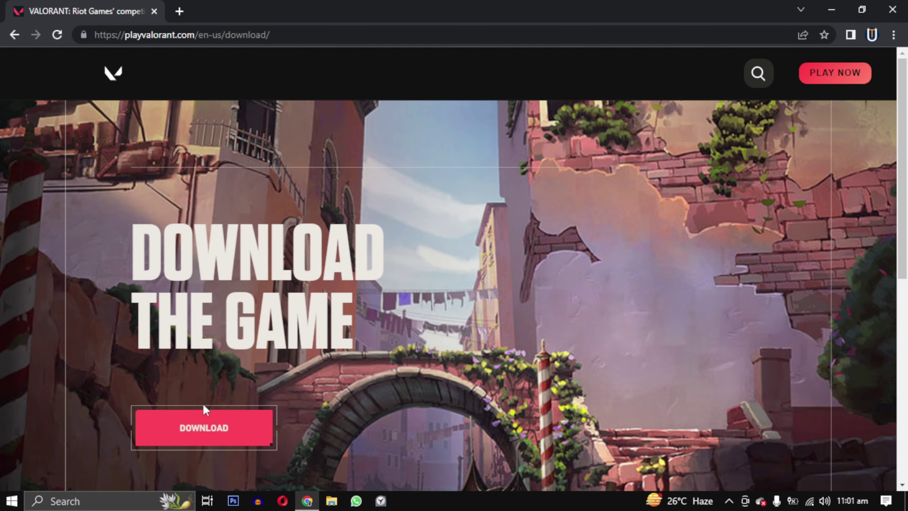
click(202, 431)
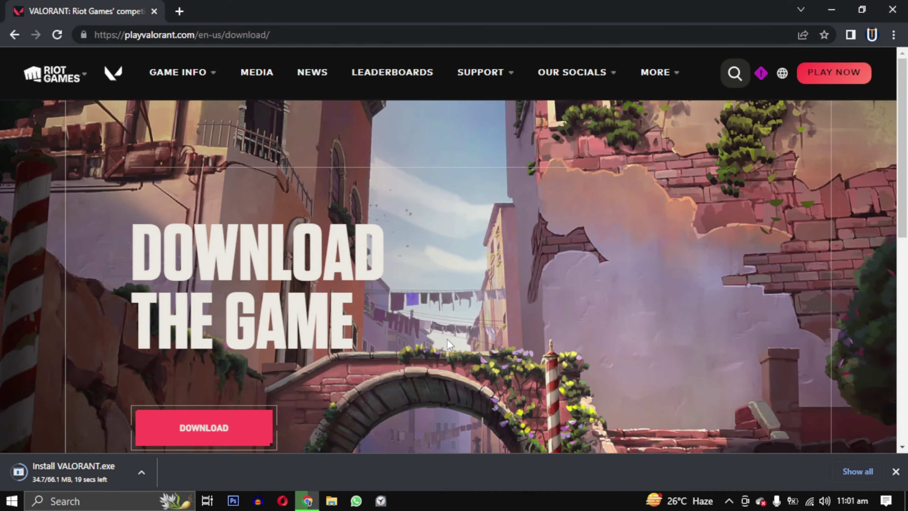
Run Install VALORANT.exe, approve both admin prompts, and install VALORANT with Riot Client.
click(141, 473)
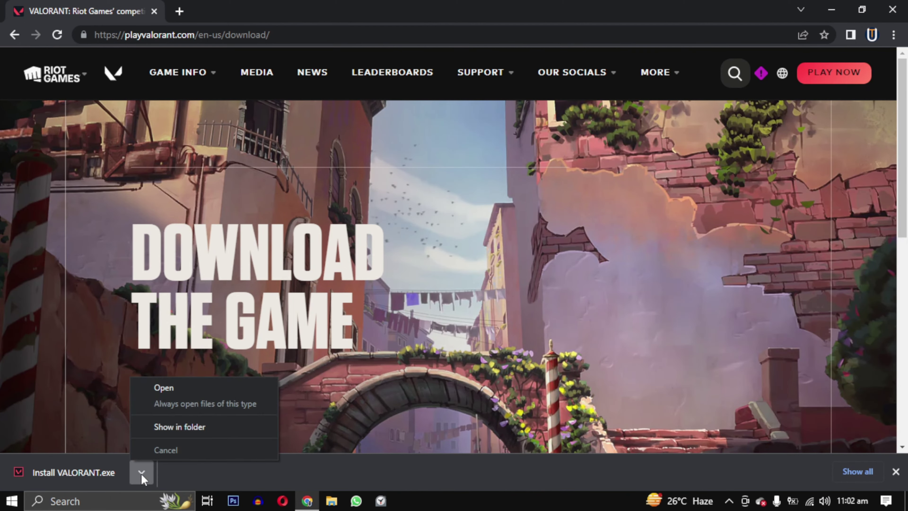
click(156, 390)
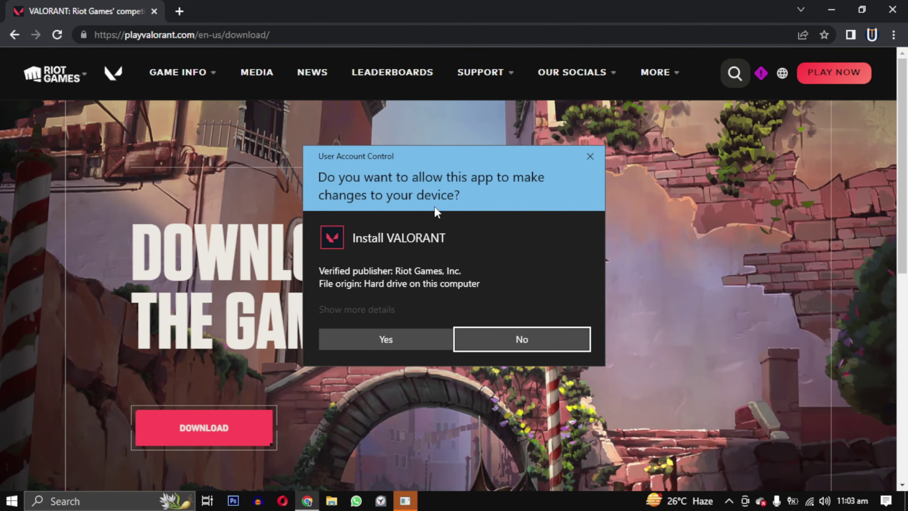
click(380, 339)
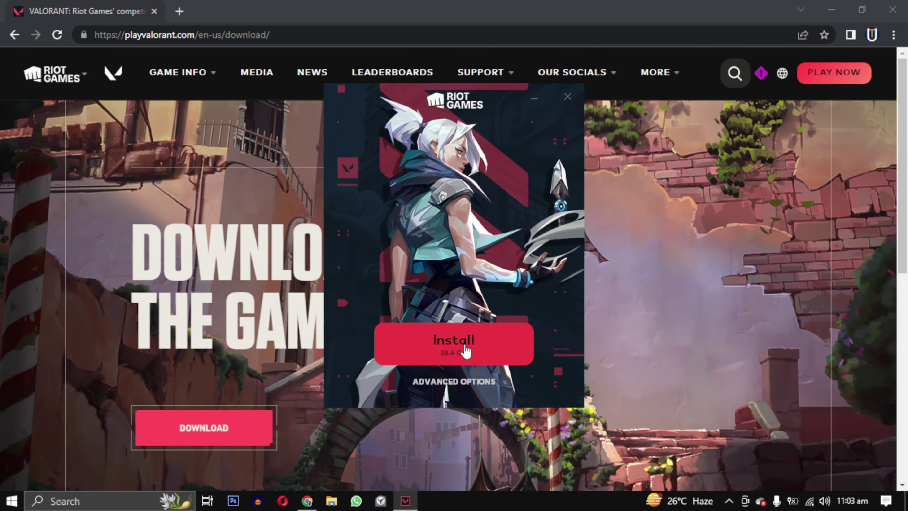
click(466, 351)
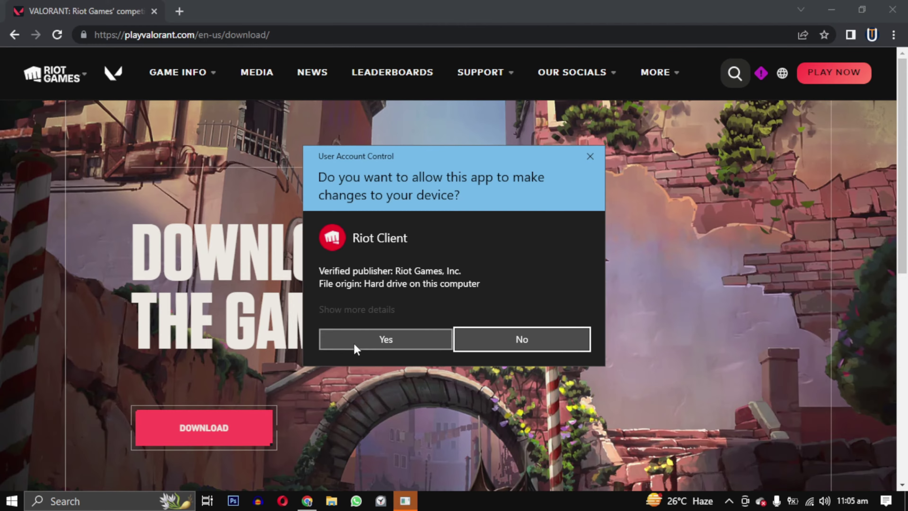
click(354, 342)
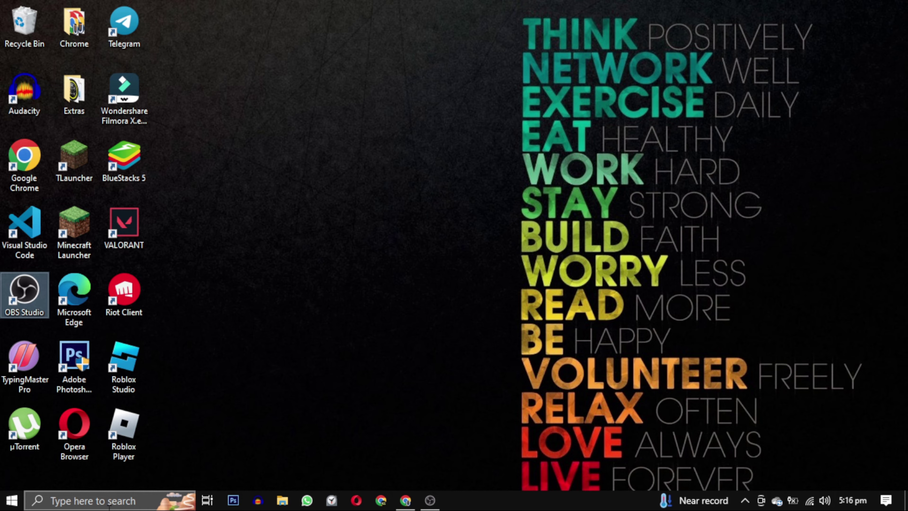
Open Virus & threat protection's Manage settings and scroll down to Exclusions.
click(109, 500)
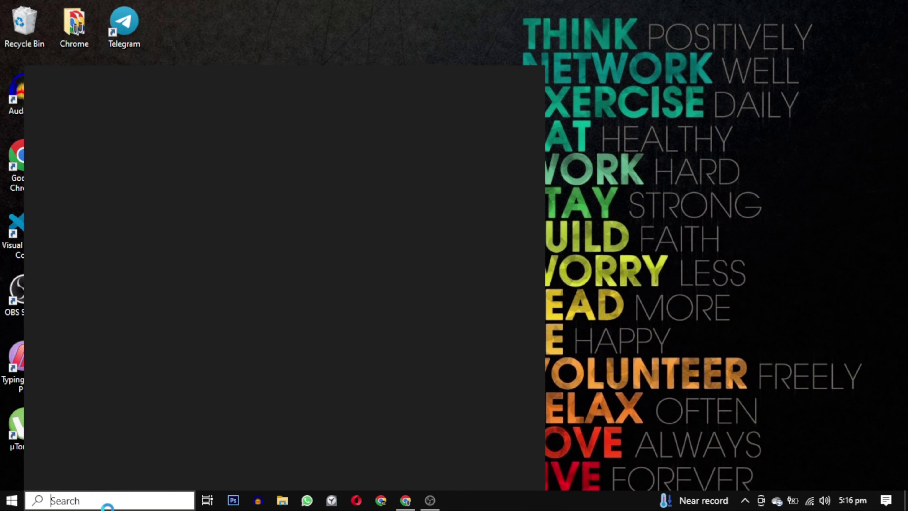
text(viru)
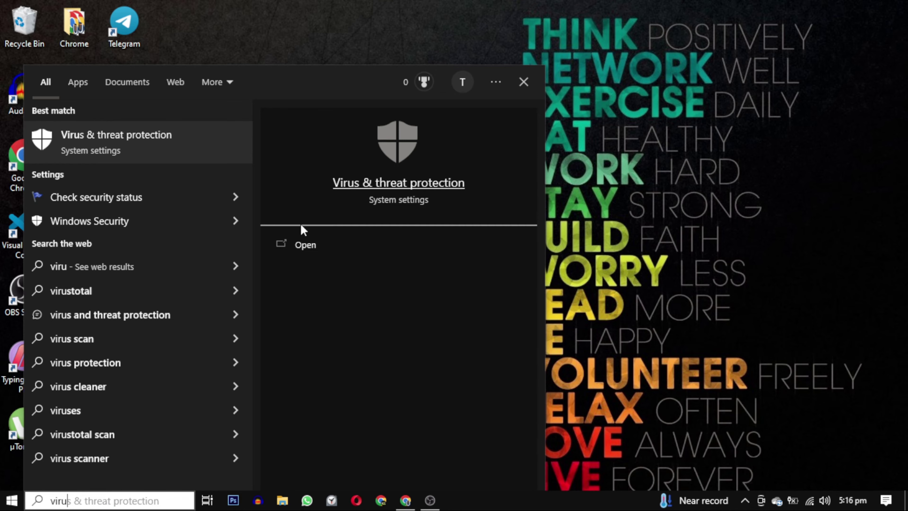
click(301, 252)
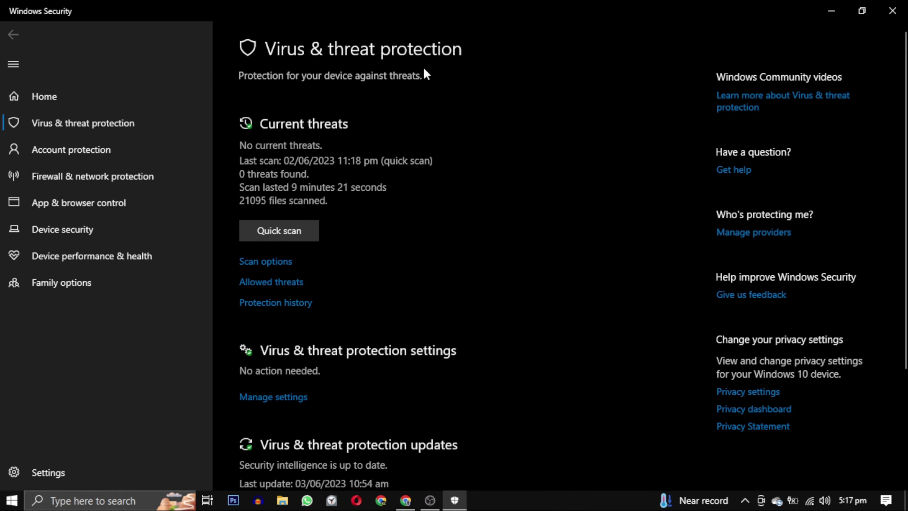
click(281, 397)
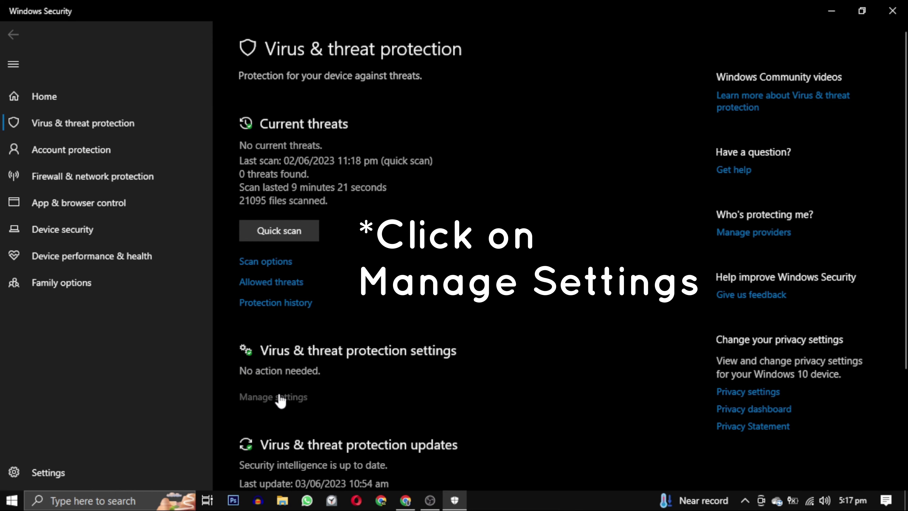
scroll(906, 248, down, 6)
drag(906, 248, 890, 375)
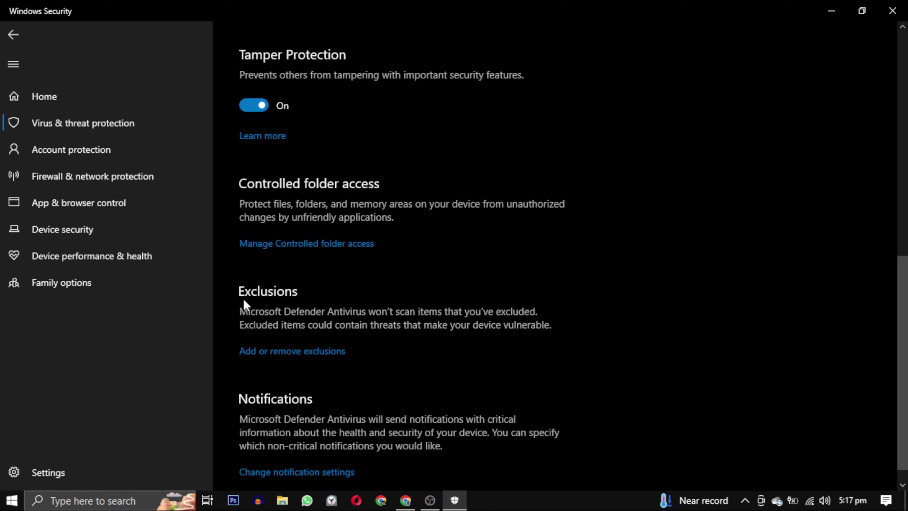
Open Add or remove exclusions with admin approval and choose a File exclusion.
click(297, 351)
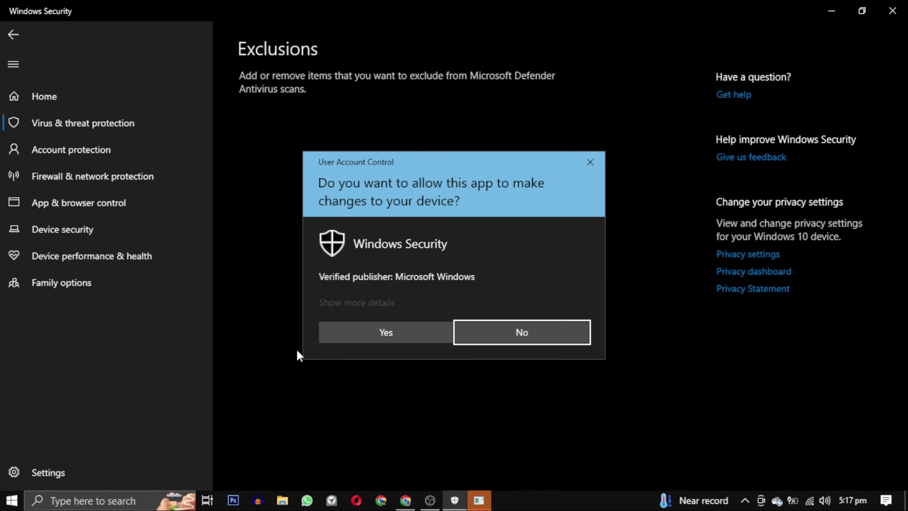
click(378, 335)
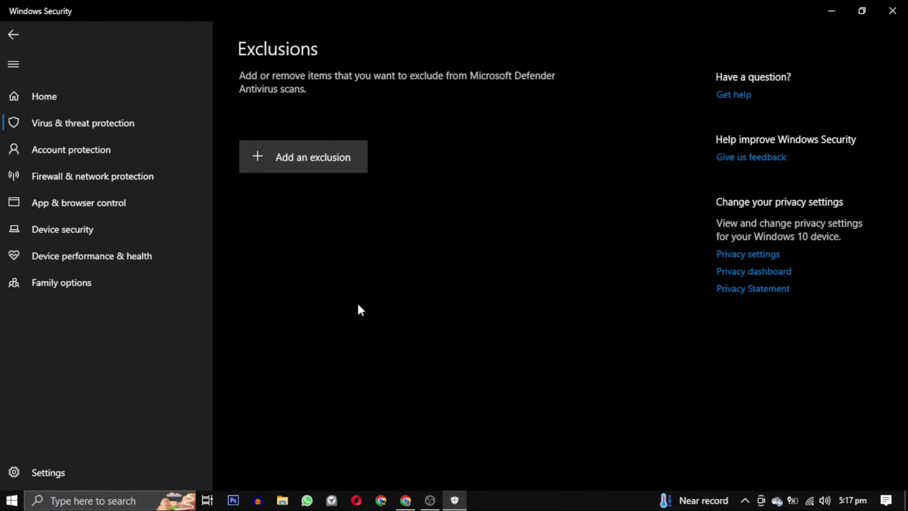
click(320, 166)
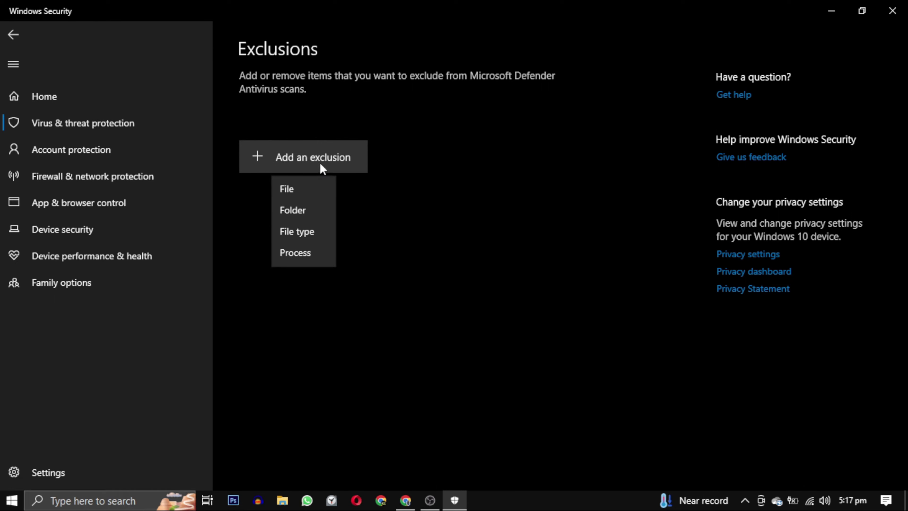
click(310, 189)
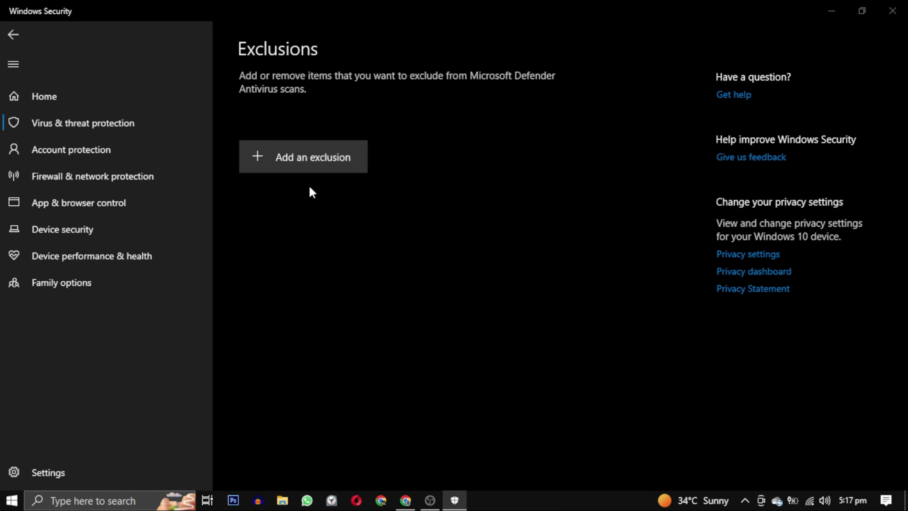
Select C:\Riot Games\VALORANT\live\VALORANT.exe as the excluded file.
click(59, 115)
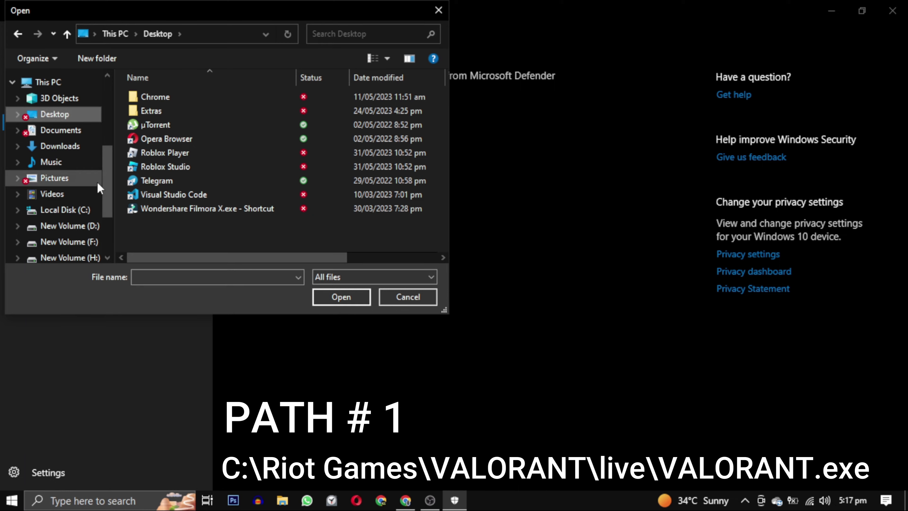
click(68, 211)
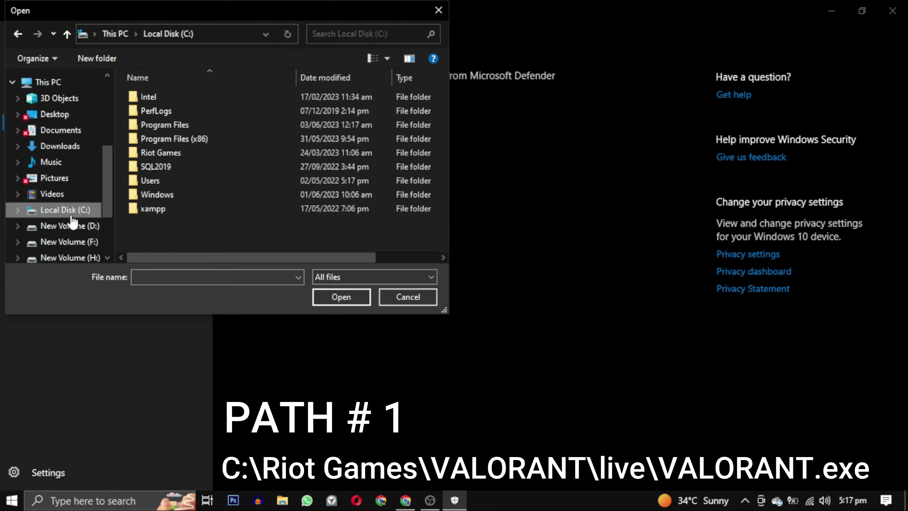
click(155, 155)
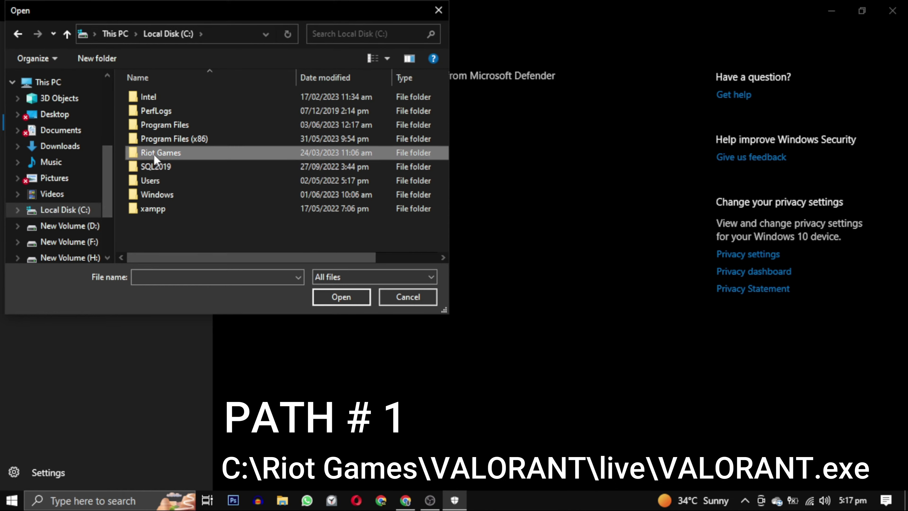
double_click(154, 154)
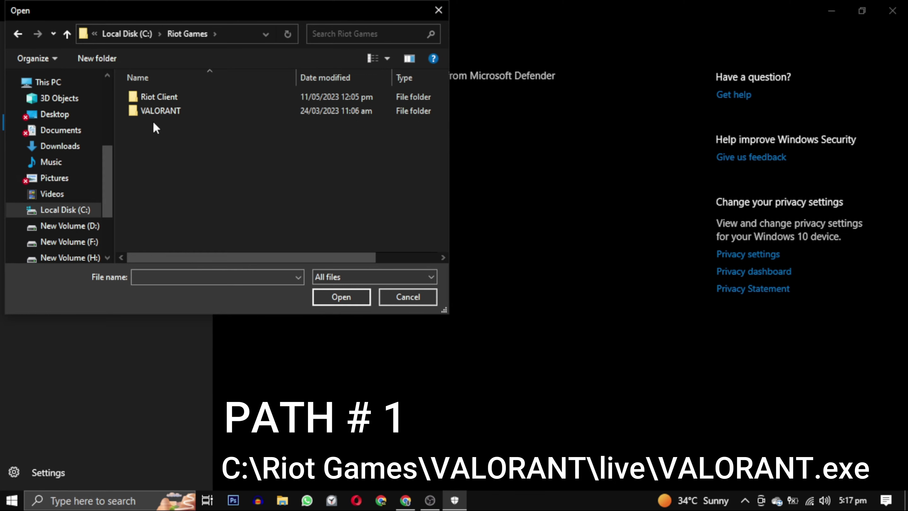
double_click(199, 112)
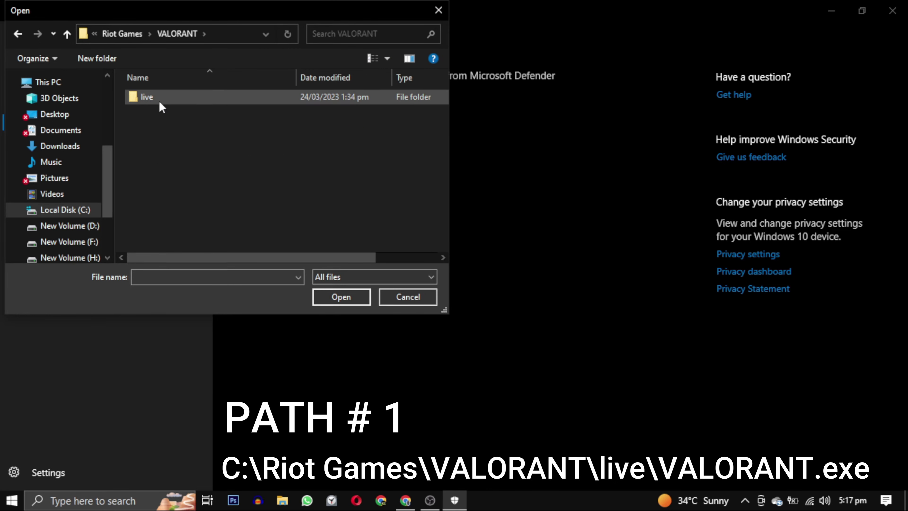
click(157, 97)
double_click(157, 97)
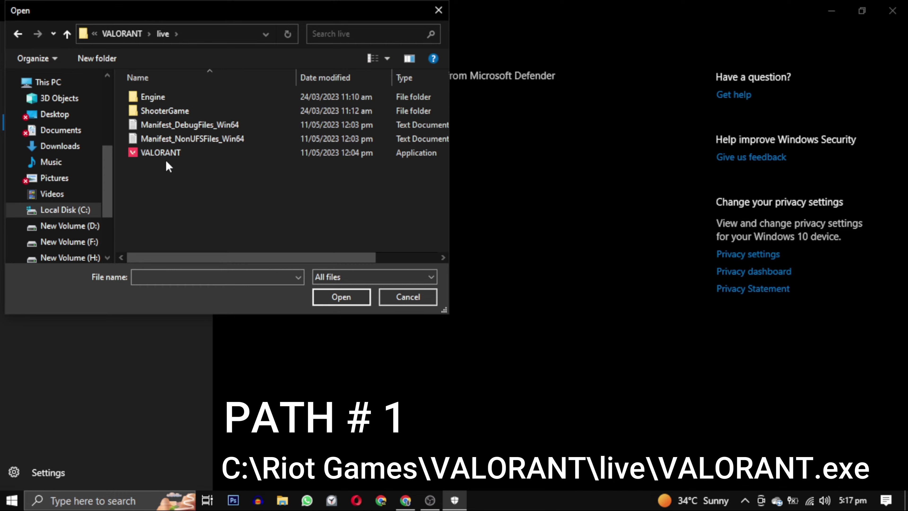
click(218, 154)
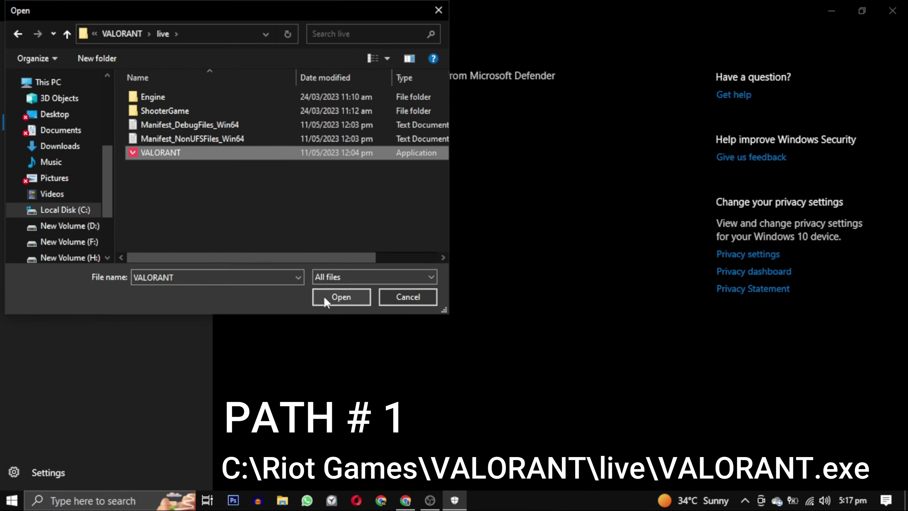
click(332, 297)
Add VALORANT-Win64-Shipping from ShooterGame\Binaries\Win64 as a Defender file exclusion.
click(292, 150)
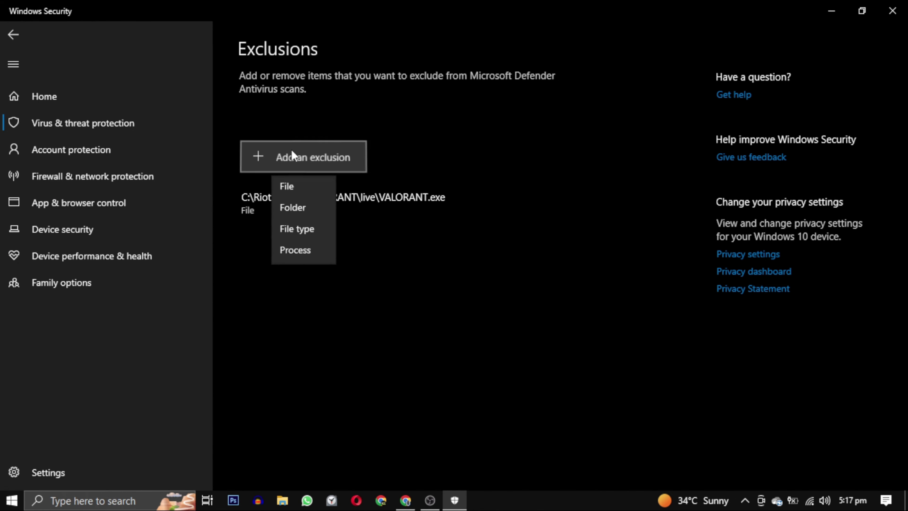
click(285, 185)
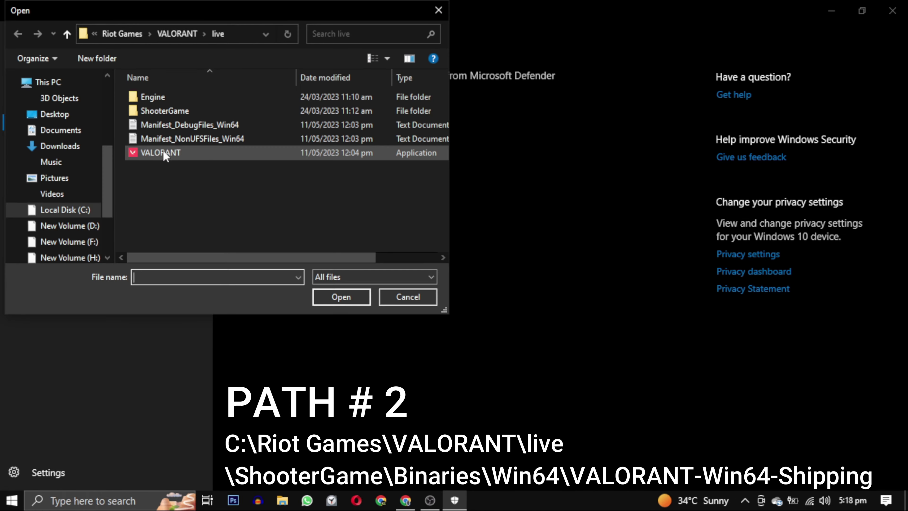
double_click(189, 110)
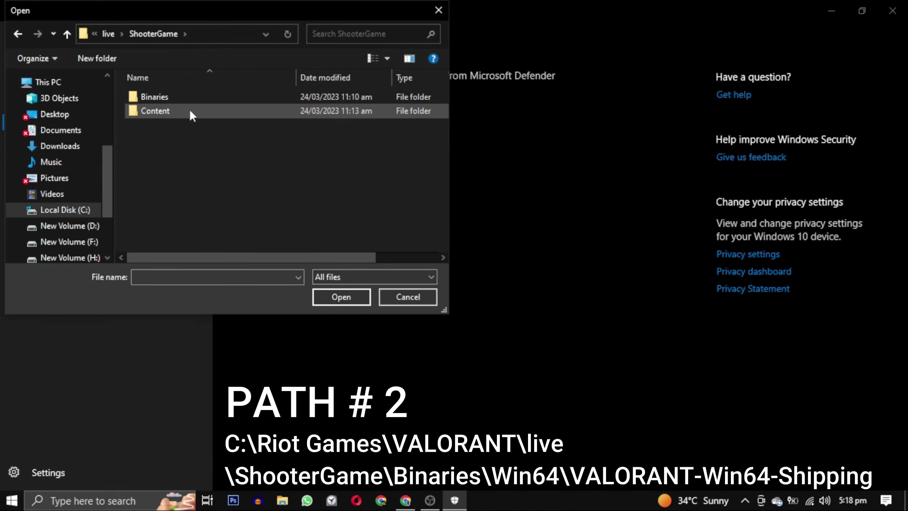
double_click(179, 95)
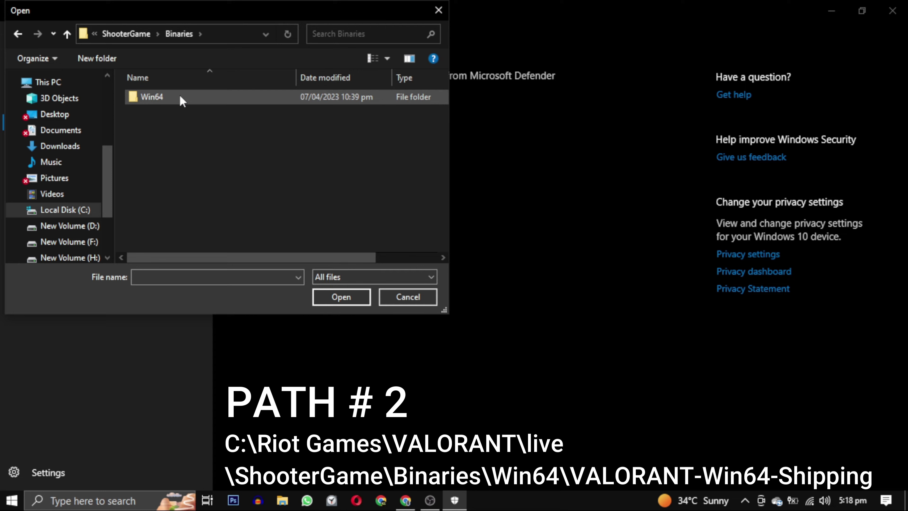
double_click(180, 95)
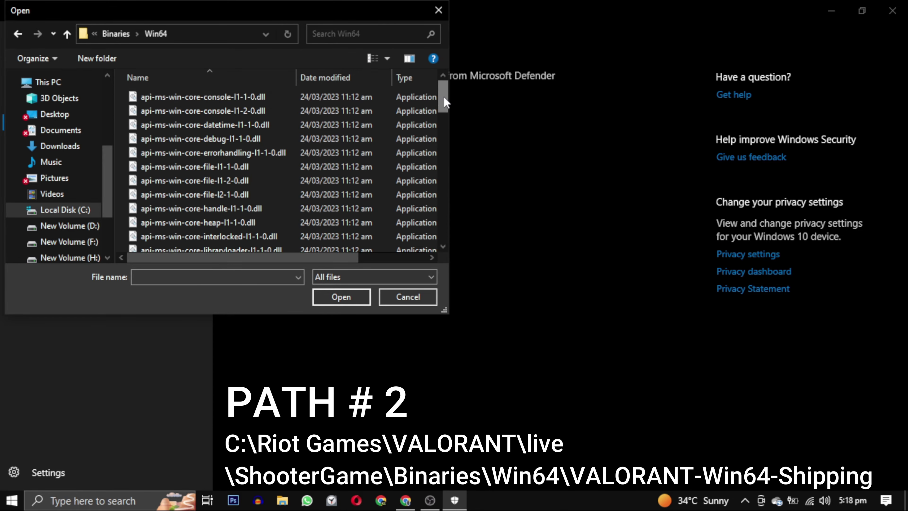
drag(443, 97, 444, 229)
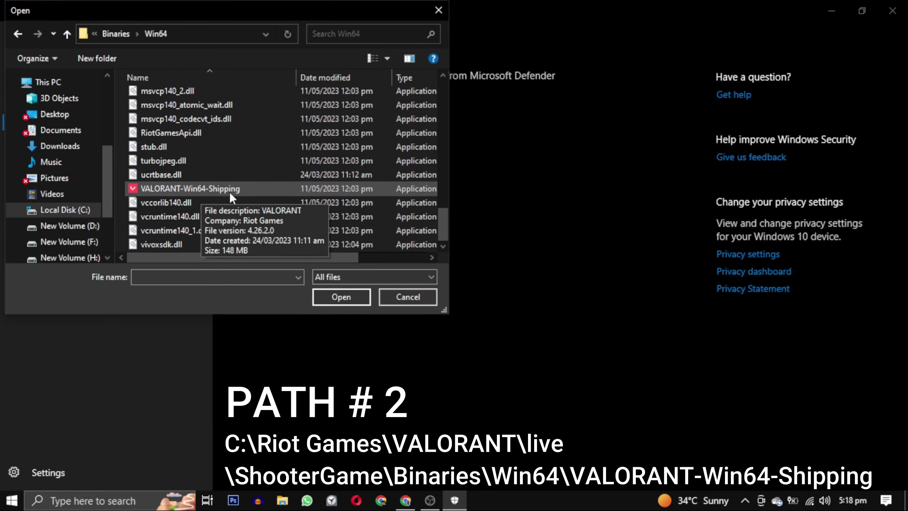
click(242, 193)
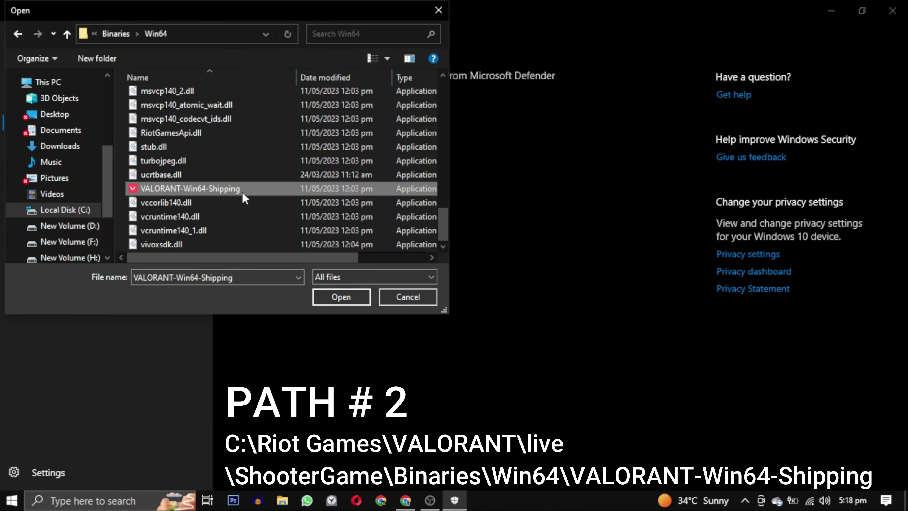
click(343, 300)
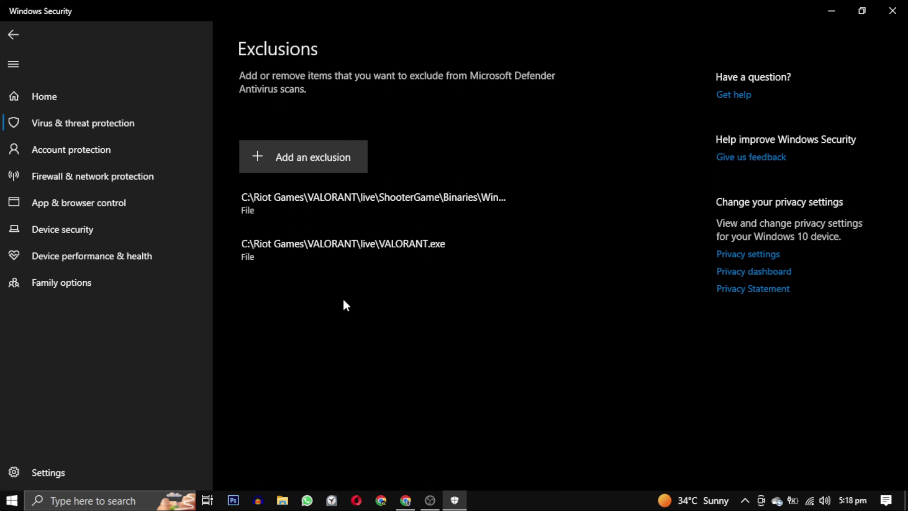
Exclude UnrealCEFSubProcess from live\Engine\Binaries\Win64 as another Defender file exclusion.
click(294, 154)
click(301, 186)
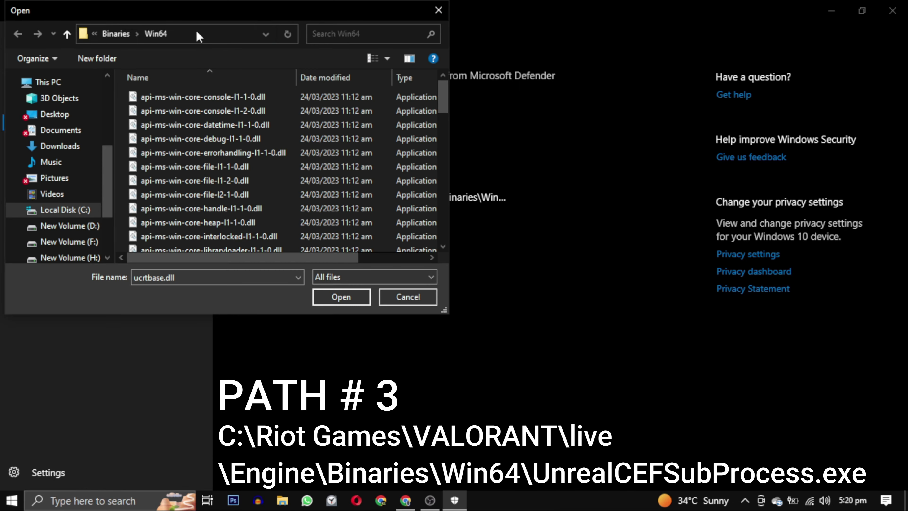
click(106, 34)
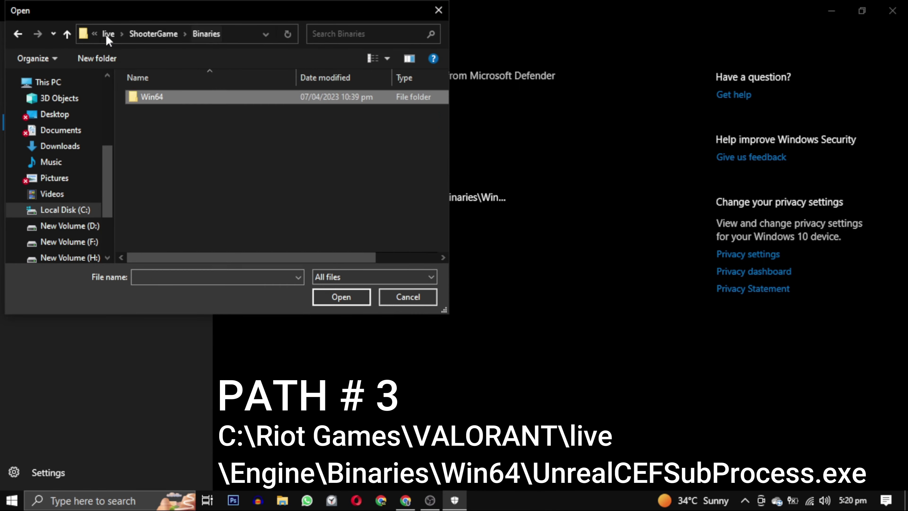
click(134, 33)
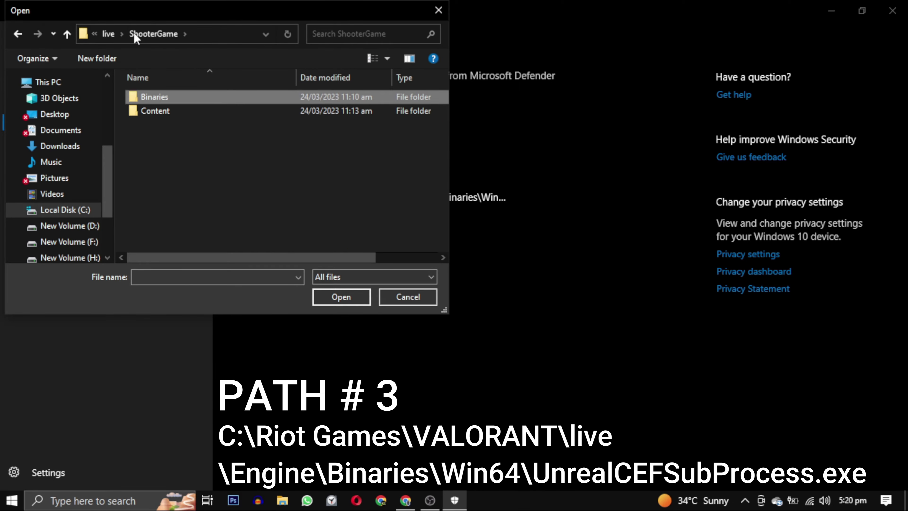
click(109, 33)
double_click(174, 97)
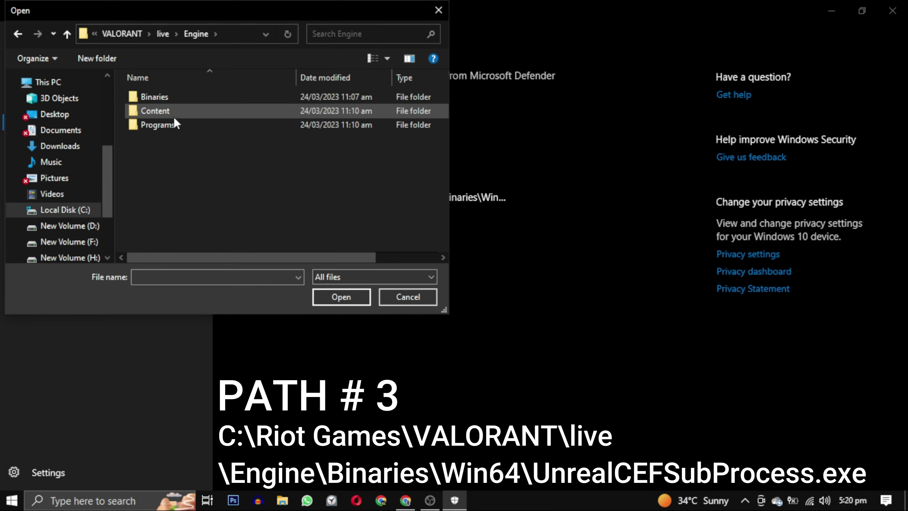
double_click(174, 98)
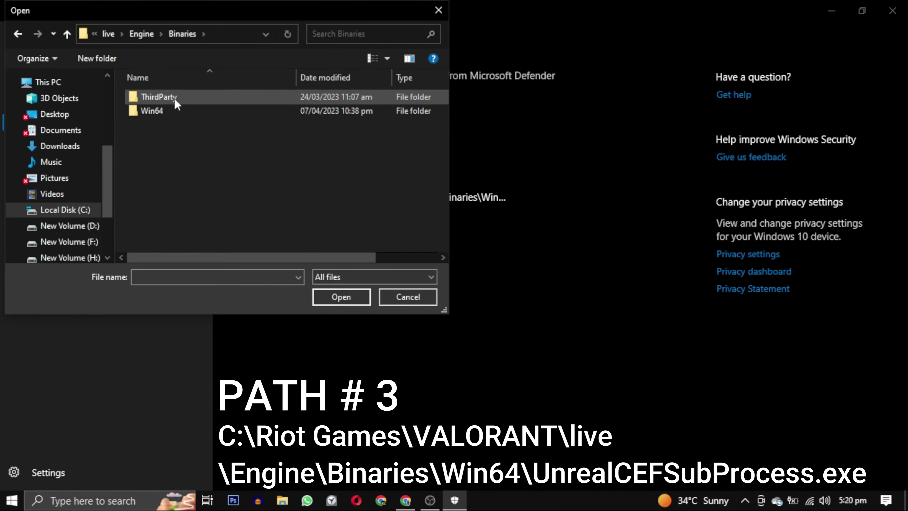
double_click(175, 113)
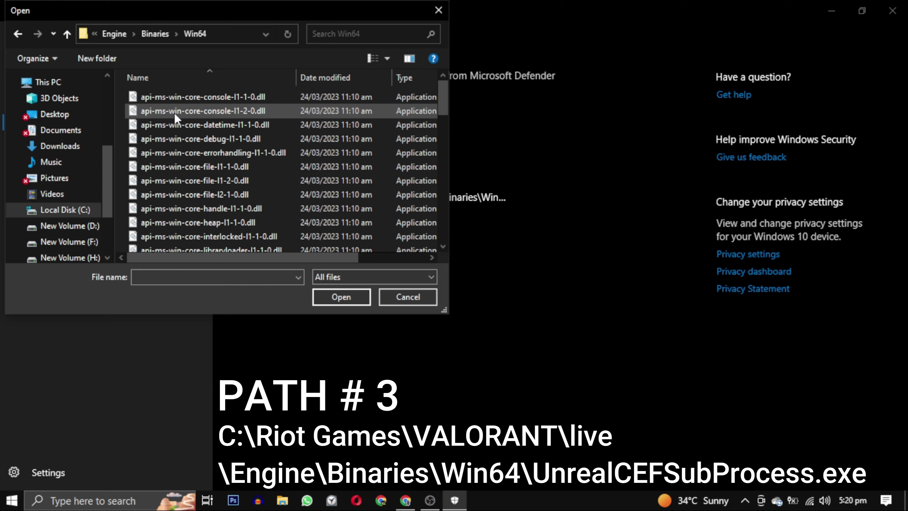
key(u)
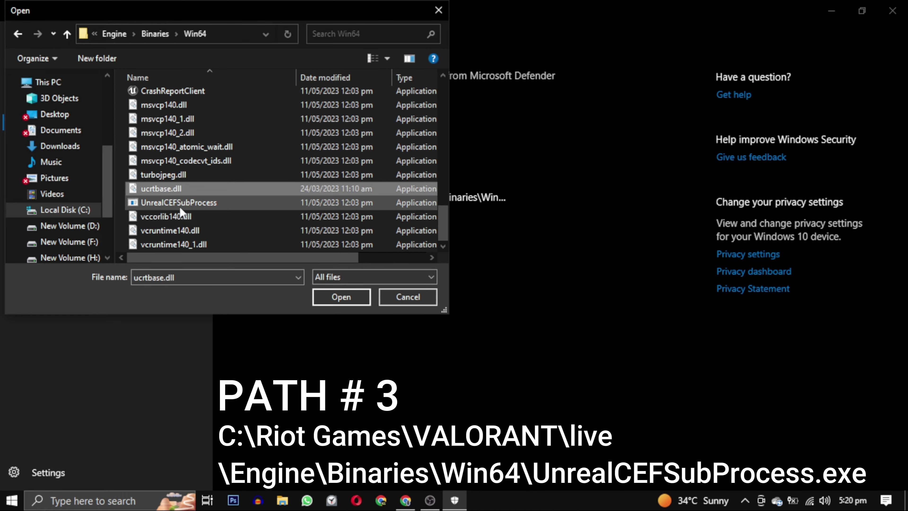
click(232, 208)
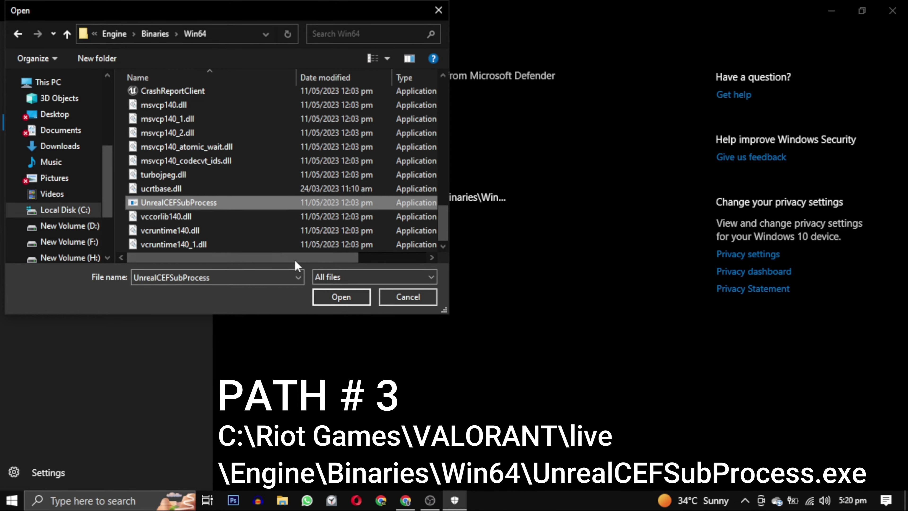
click(337, 300)
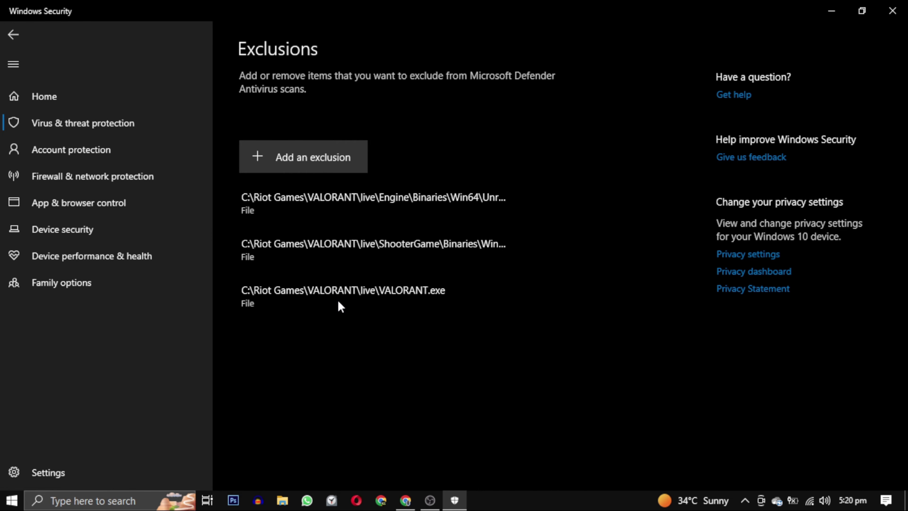
Add C:\Riot Games\Riot Client\RiotClientServices.exe as a fourth Defender file exclusion.
click(287, 170)
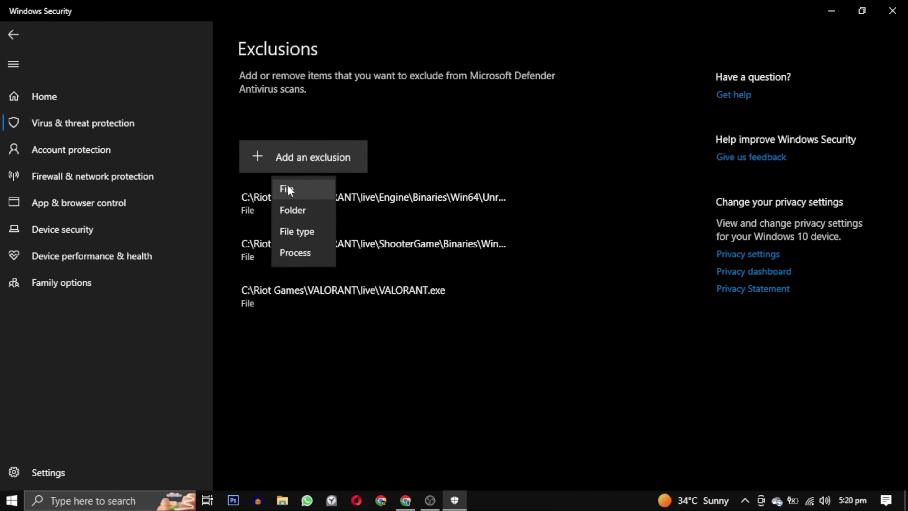
click(289, 185)
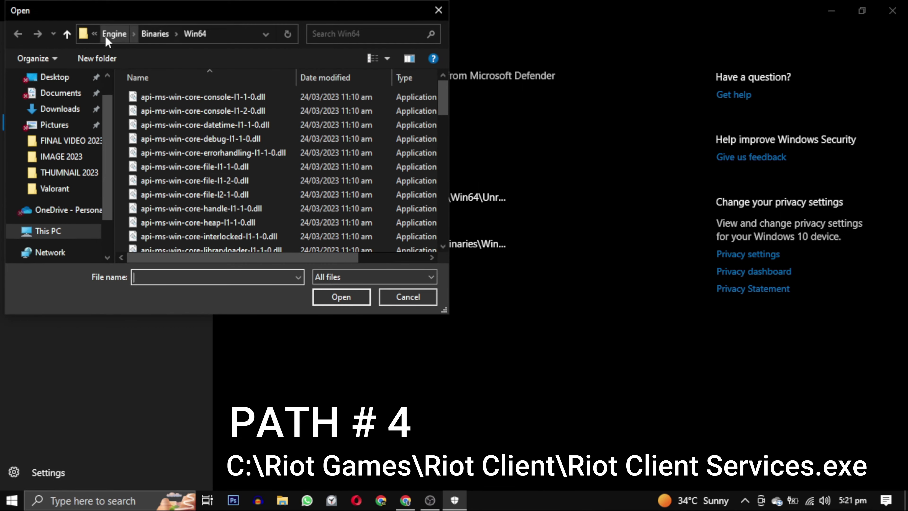
click(105, 37)
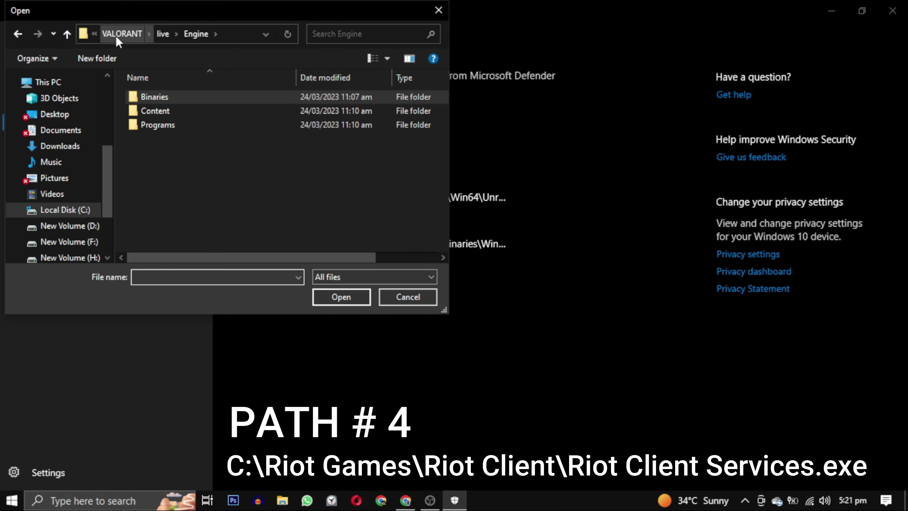
click(115, 37)
click(116, 36)
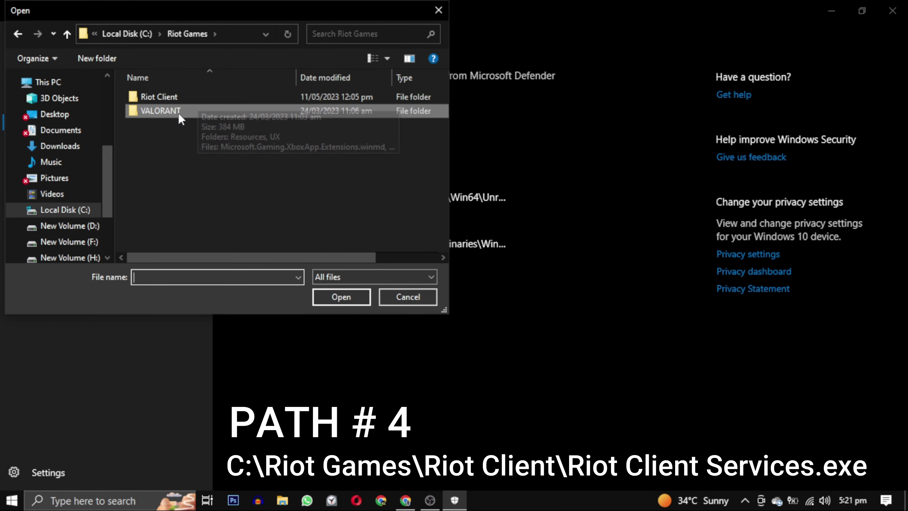
double_click(179, 98)
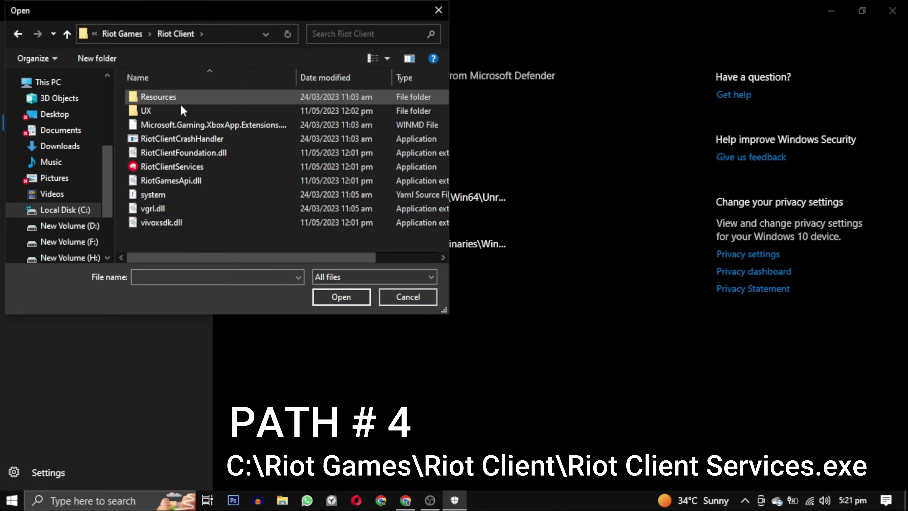
click(179, 168)
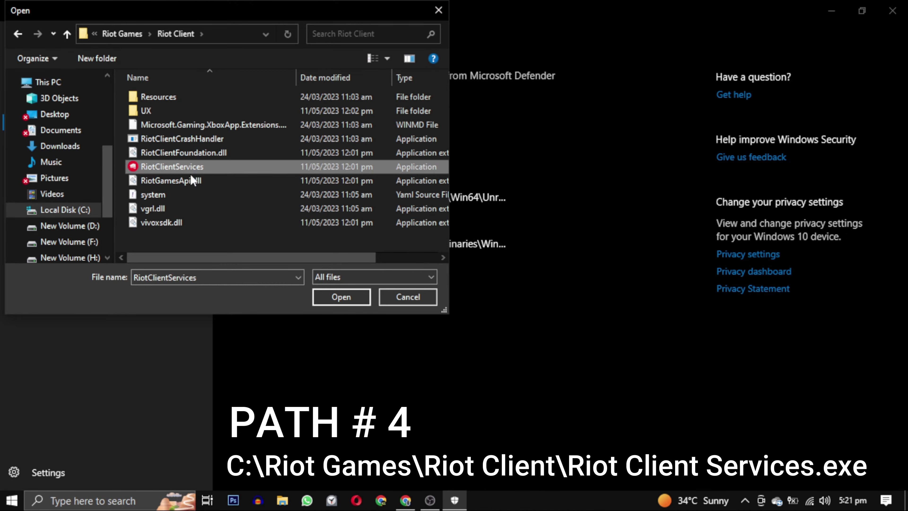
click(332, 297)
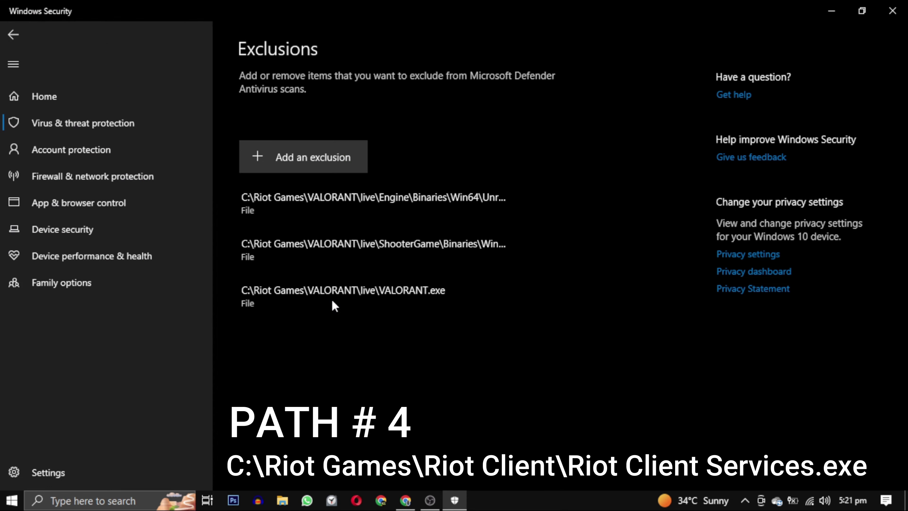
Add C:\Program Files\Riot Vanguard\vgc.exe as a fifth Defender file exclusion.
click(289, 158)
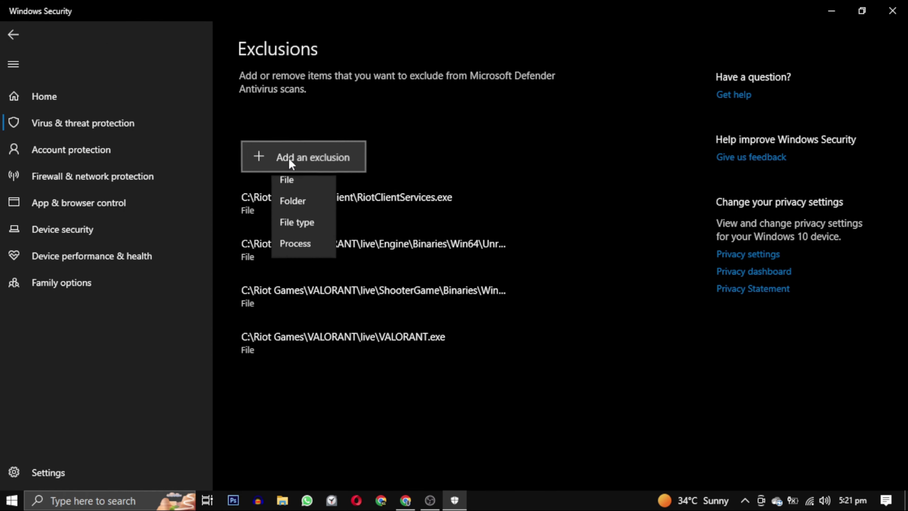
click(290, 187)
click(109, 33)
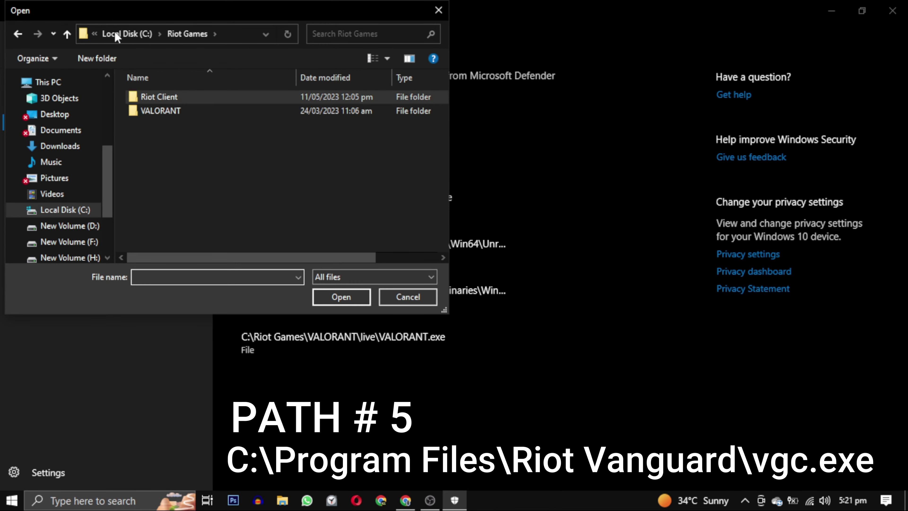
click(117, 33)
double_click(155, 125)
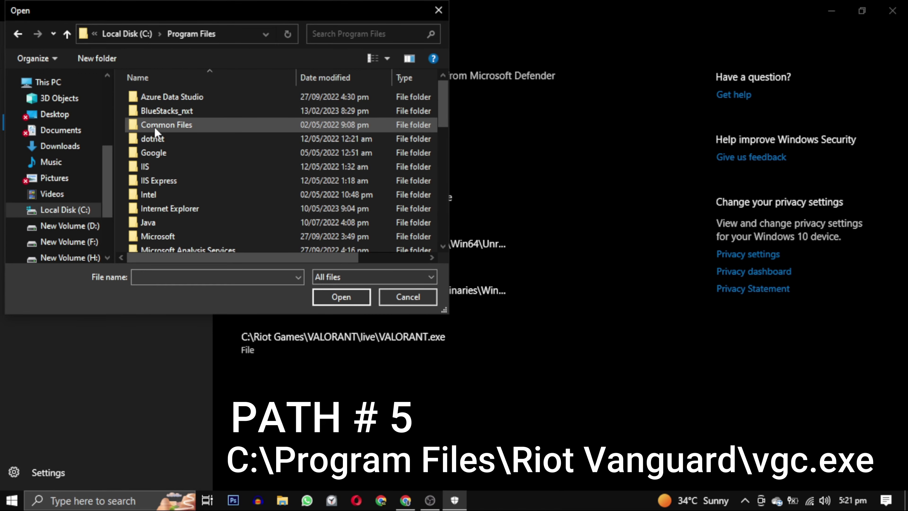
scroll(238, 125, down, 1)
key(r)
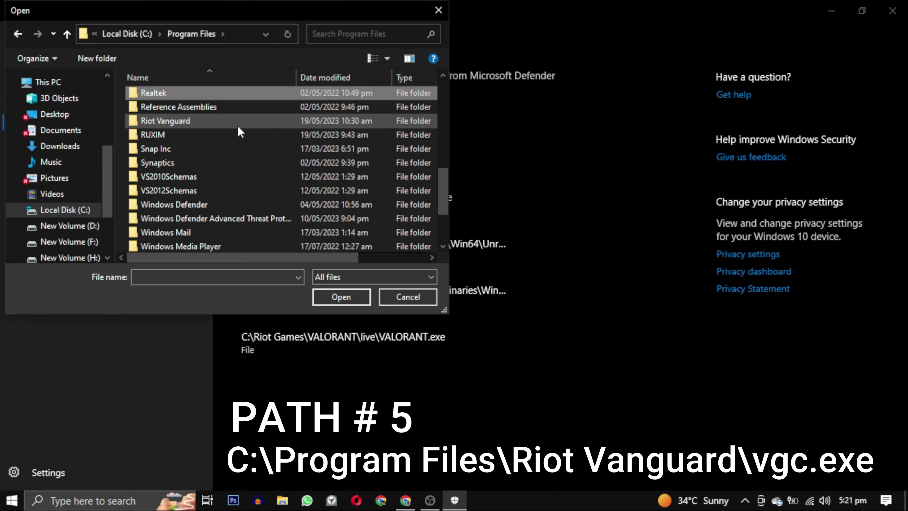
click(211, 121)
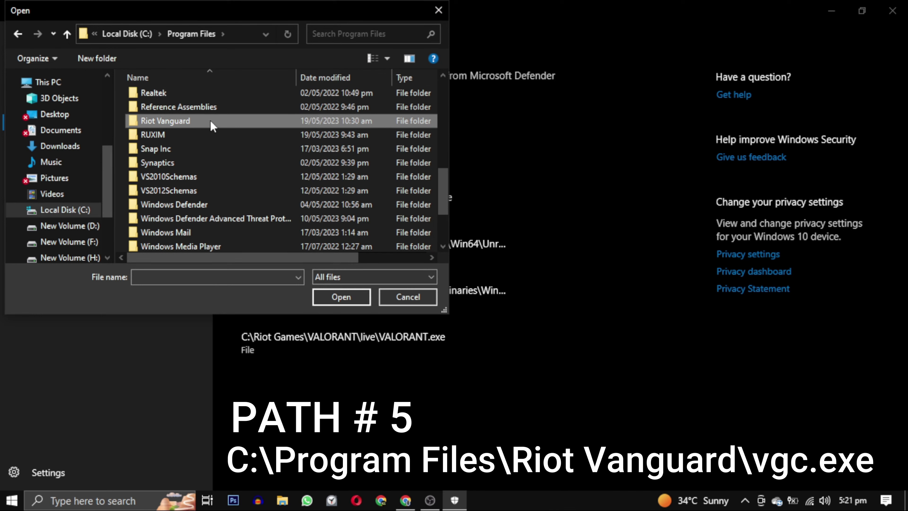
double_click(209, 120)
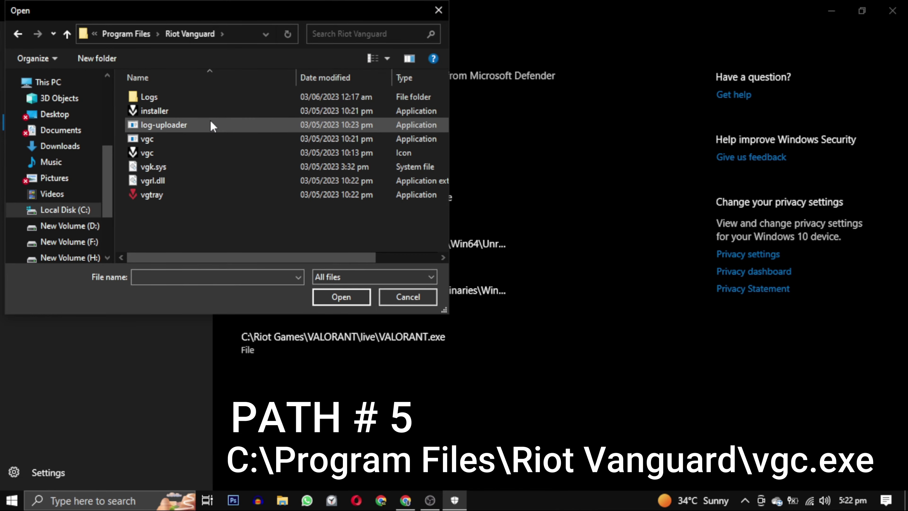
mouse_move(181, 153)
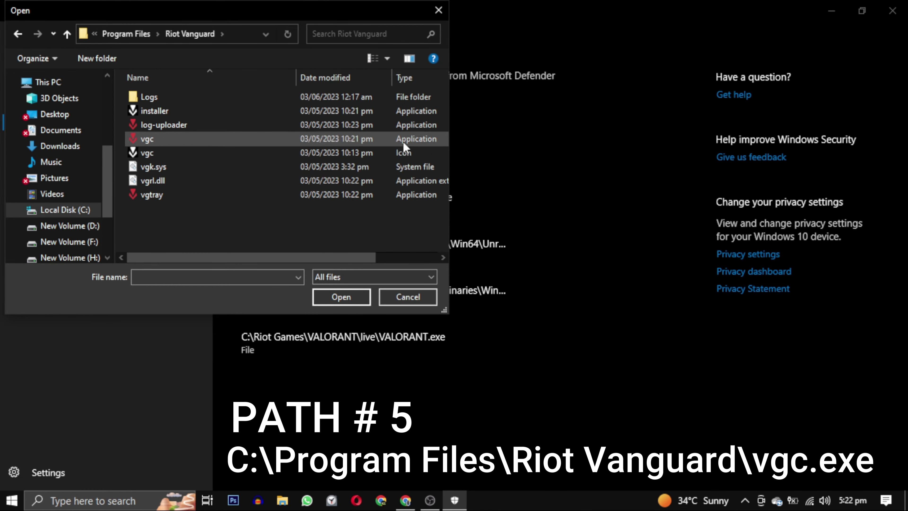
click(414, 139)
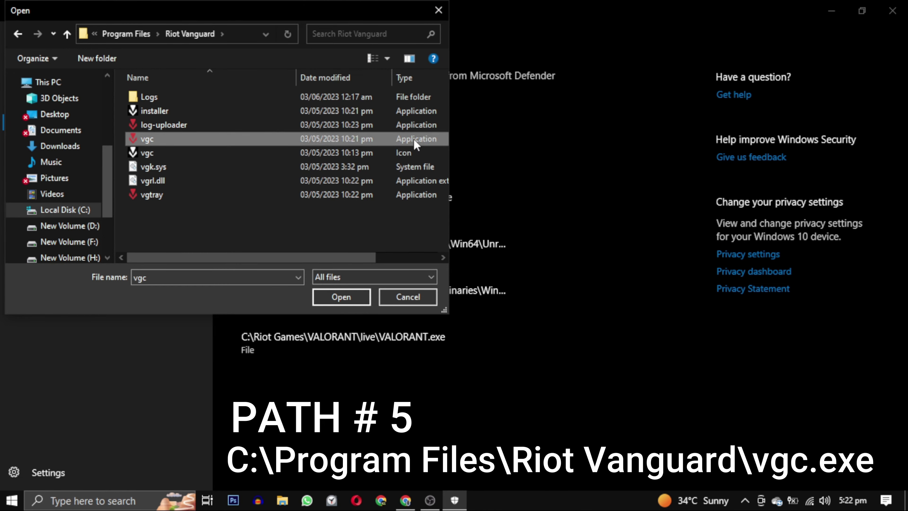
click(345, 295)
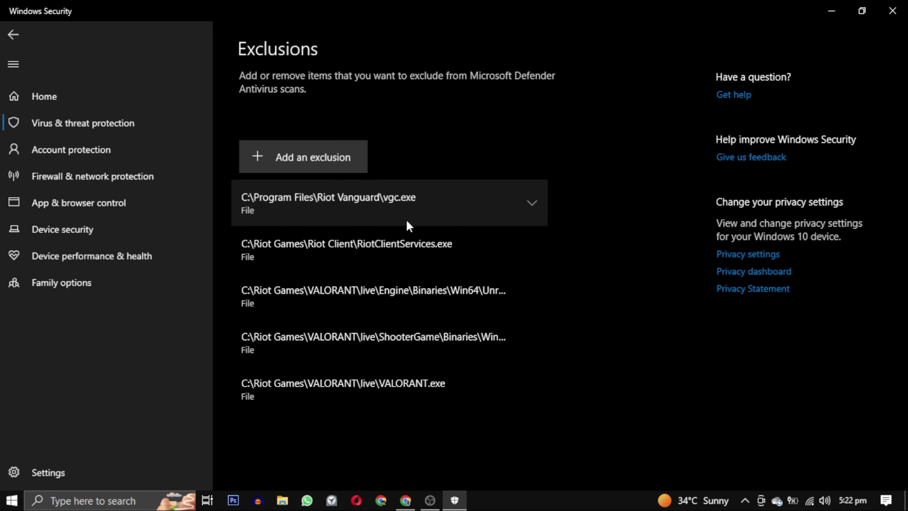
Expand and collapse the vgc.exe exclusion entry to verify it.
click(520, 202)
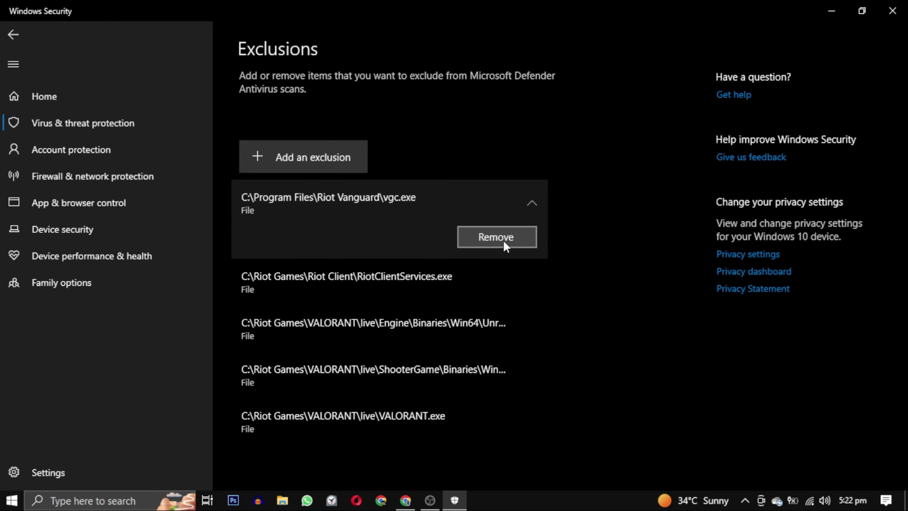
click(531, 214)
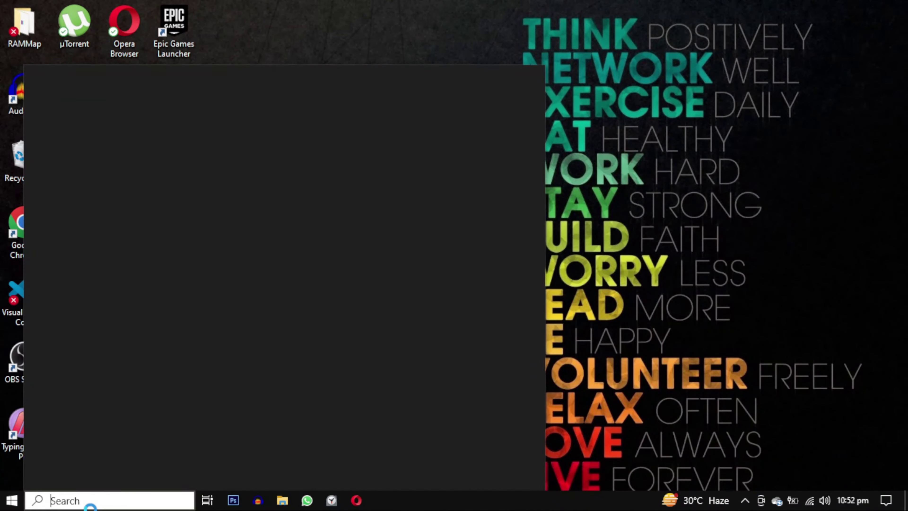
Search 'windows' to reach Windows Defender Firewall's allowed apps list.
text(window)
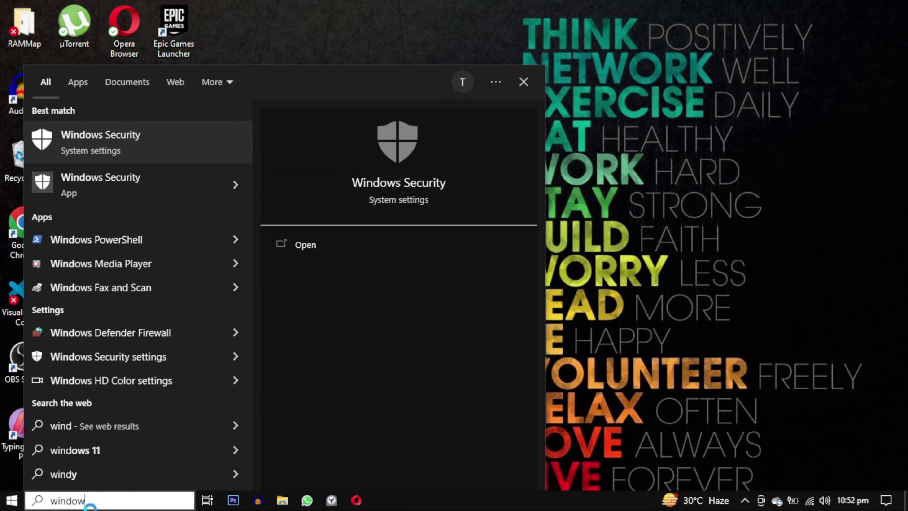
text(s)
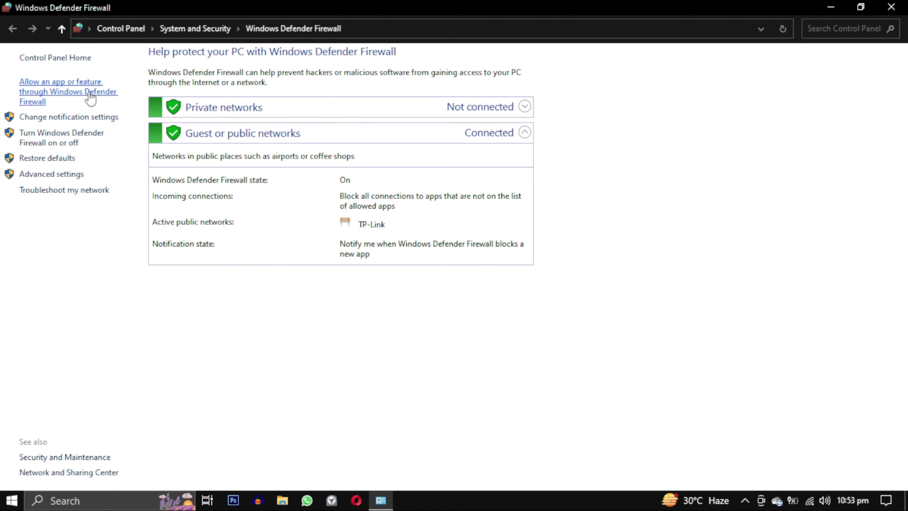
click(94, 91)
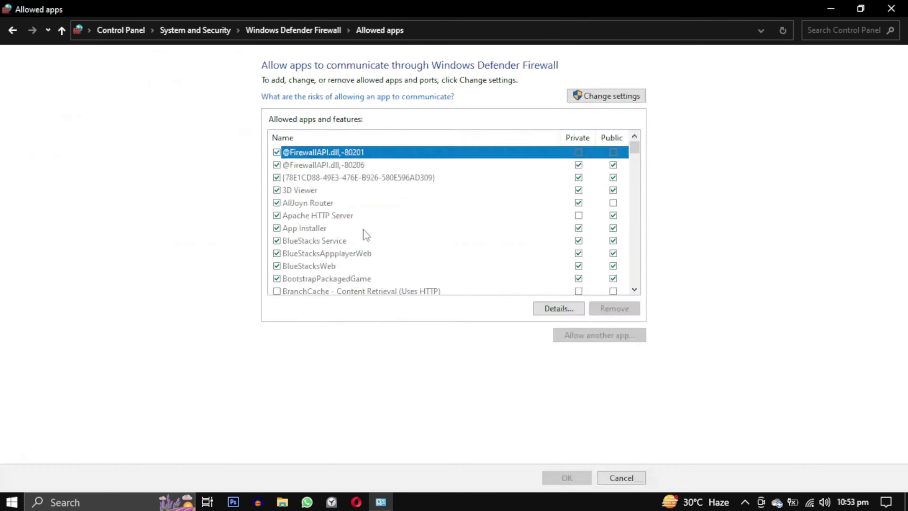
Unlock the allowed apps list and remove the BootstrapPackagedGame entry.
click(731, 73)
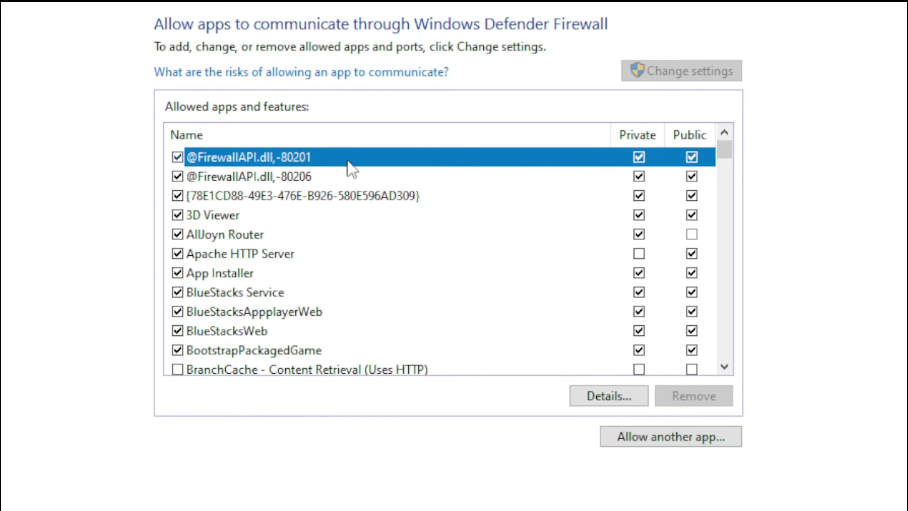
key(b)
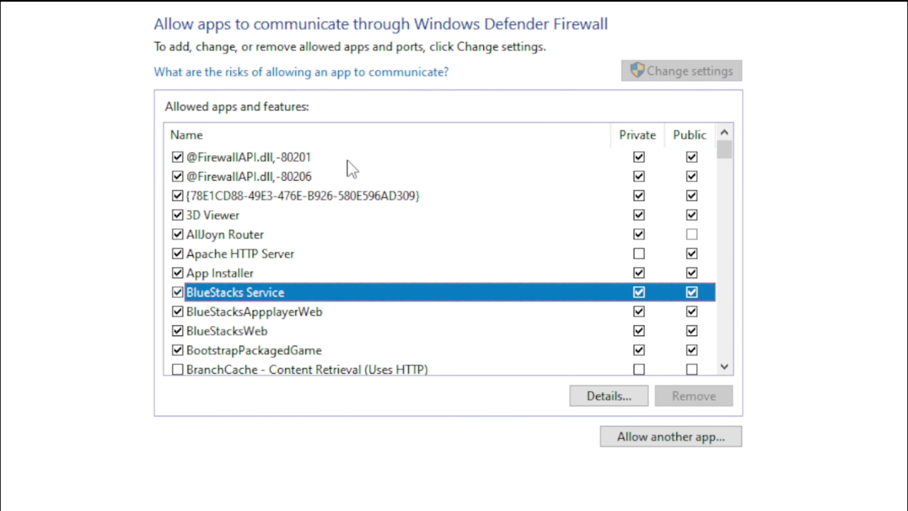
key(b)
key(b)
key(b)
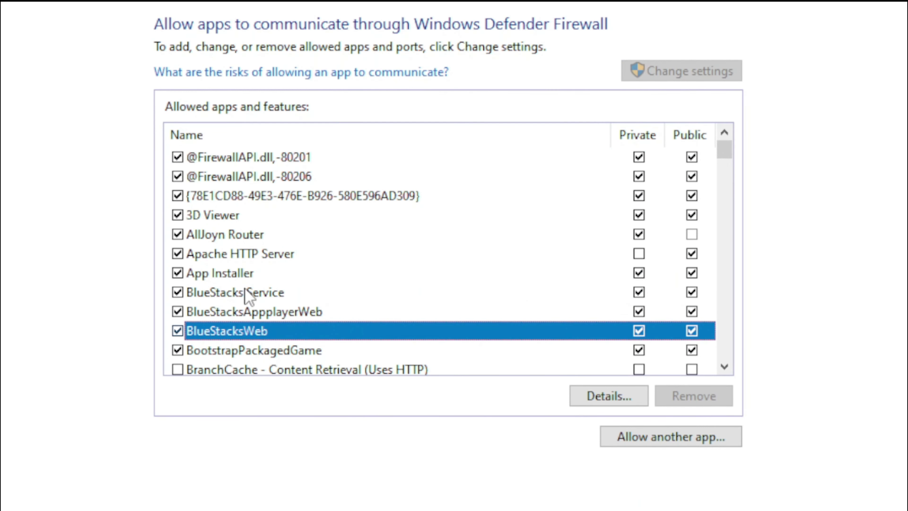
drag(723, 158, 729, 162)
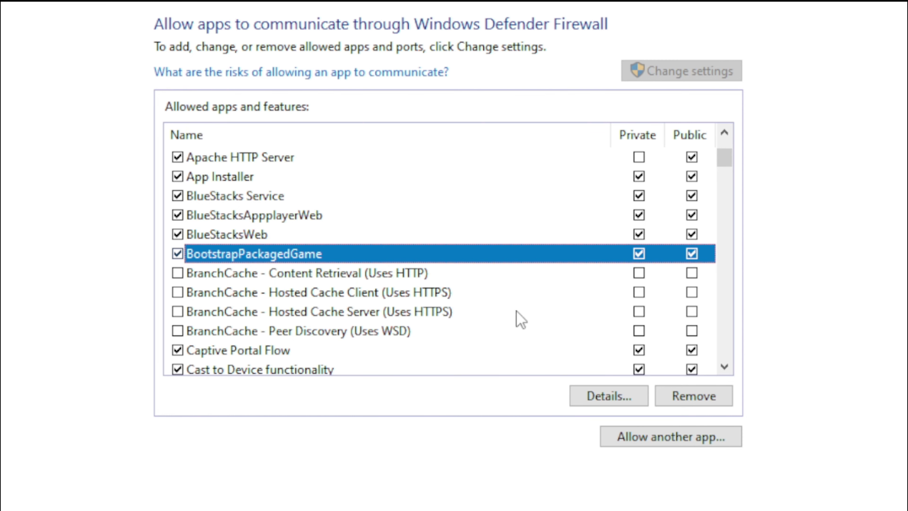
click(707, 402)
click(518, 408)
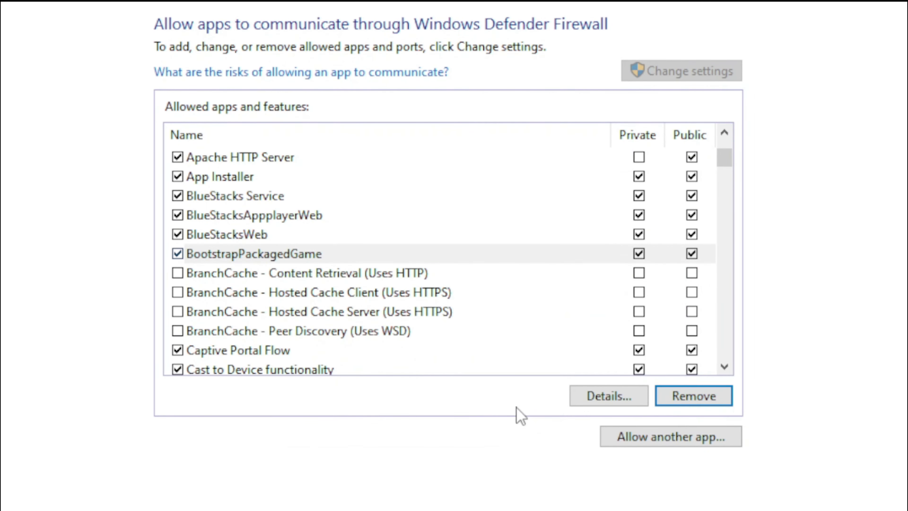
Remove the Riot Client and Vanguard user-mode service entries from the allowed apps.
key(r)
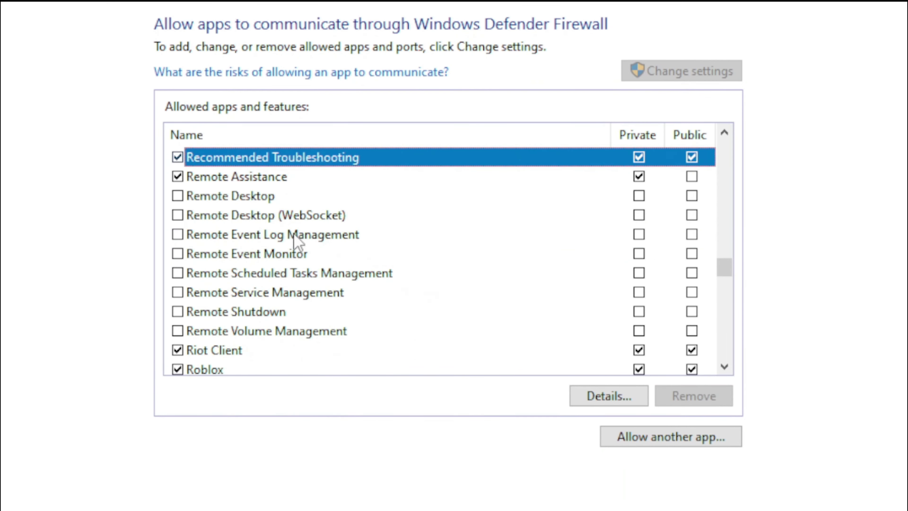
click(228, 352)
scroll(724, 279, down, 2)
click(706, 402)
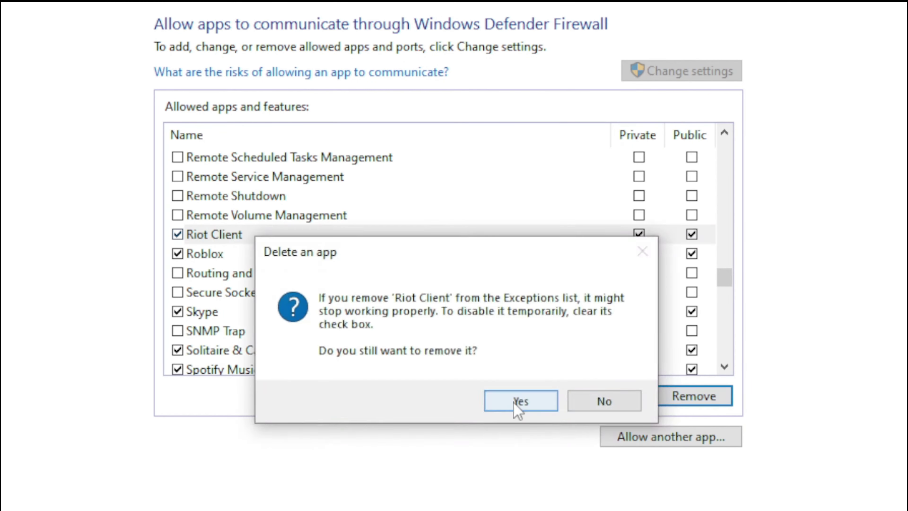
click(515, 406)
key(v)
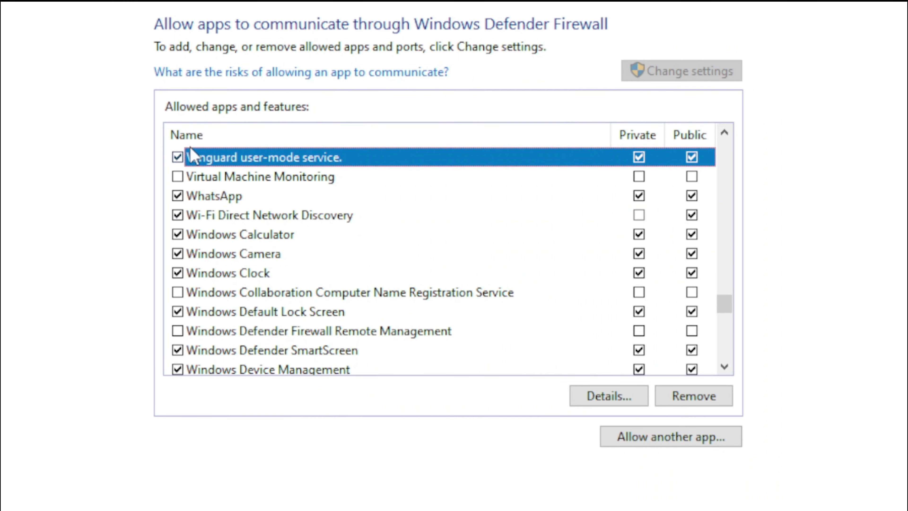
click(699, 399)
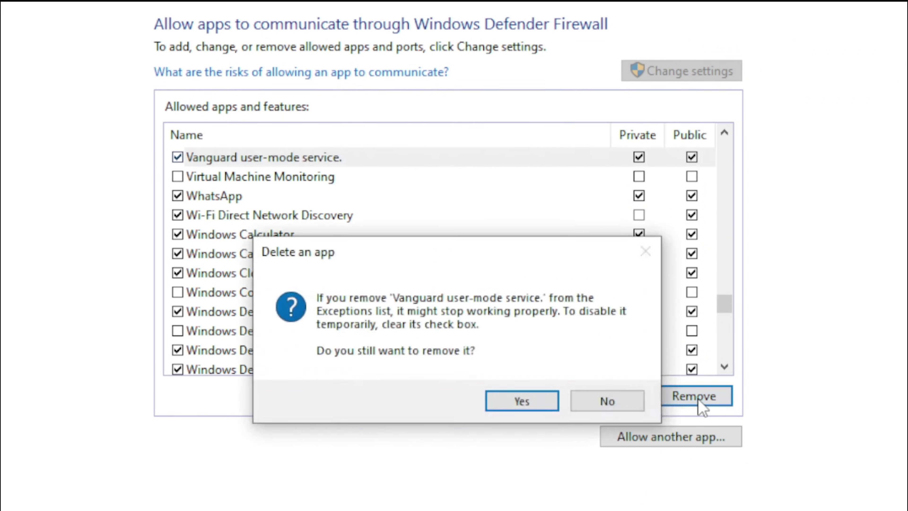
click(522, 401)
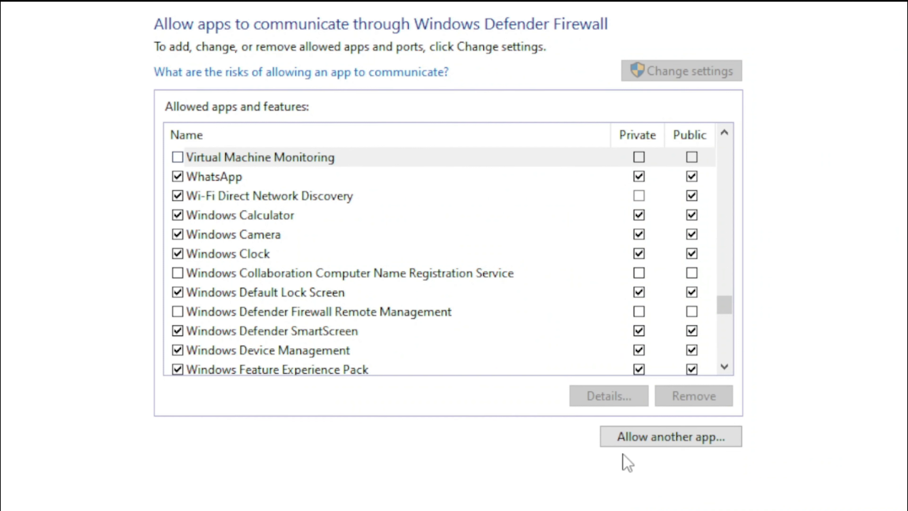
Add Riot Games\VALORANT\live\VALORANT.exe as BootstrapPackagedGame, allowed on private and public networks.
click(697, 447)
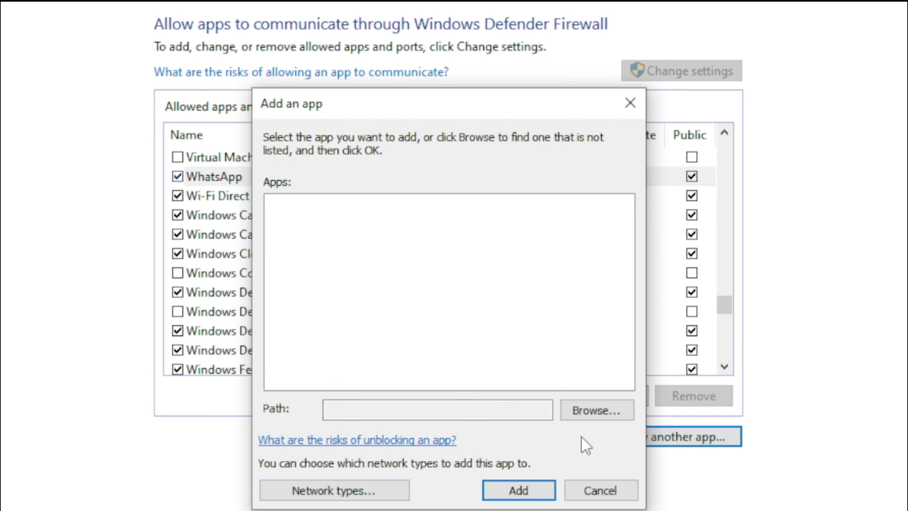
click(583, 411)
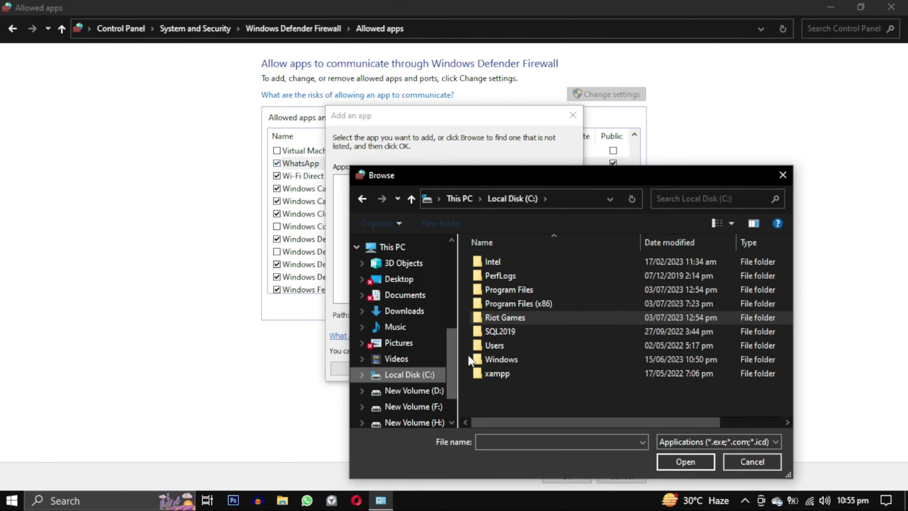
double_click(532, 318)
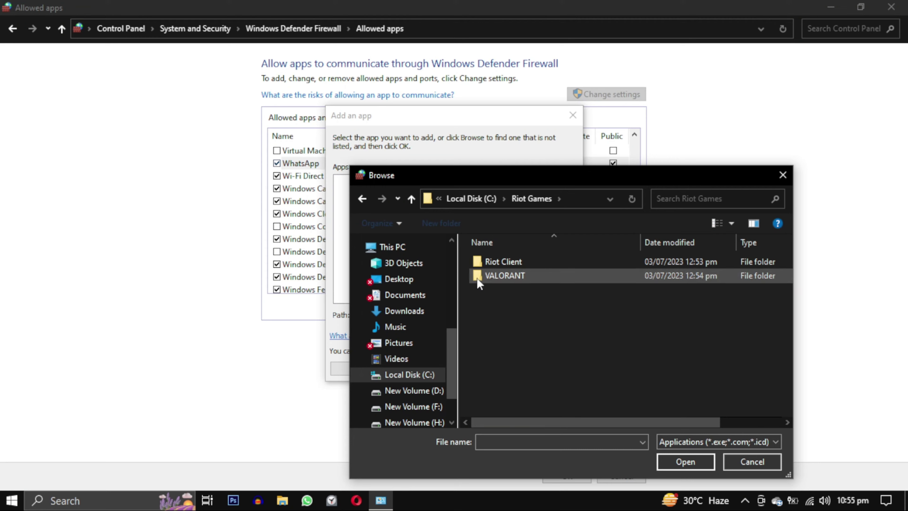
double_click(491, 275)
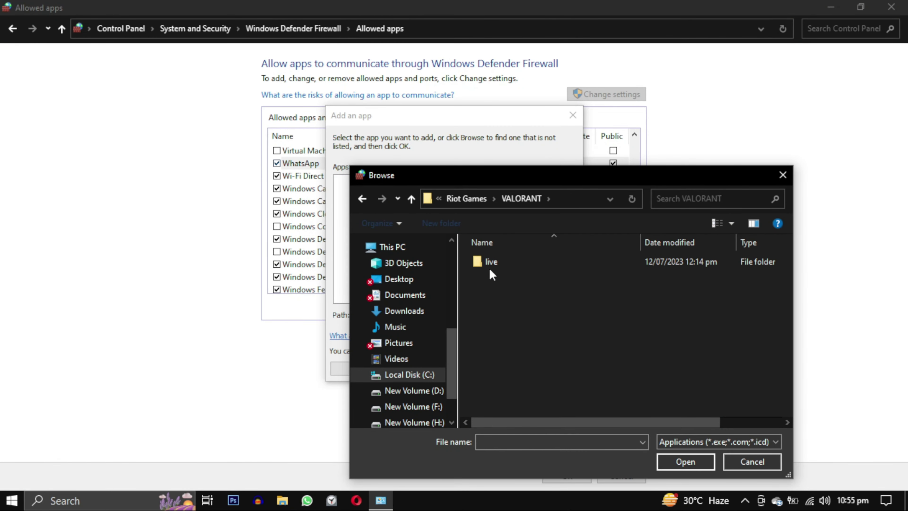
double_click(490, 264)
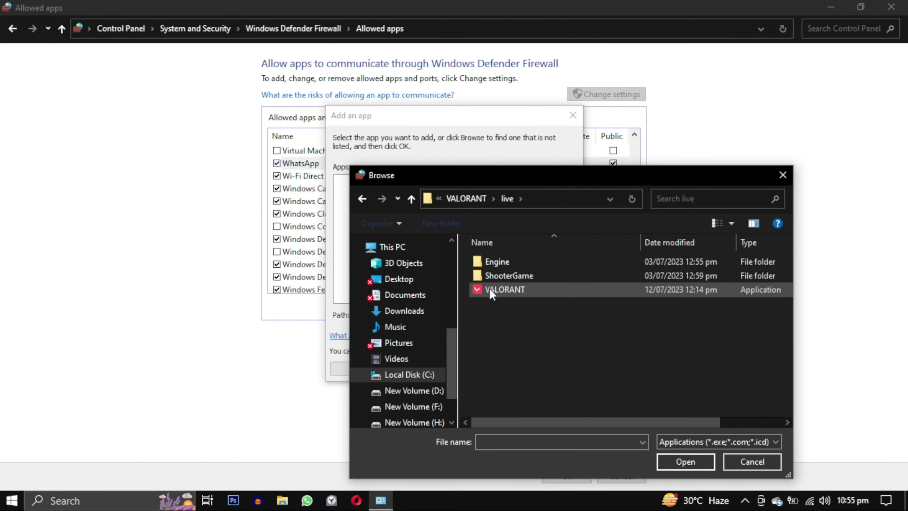
click(524, 294)
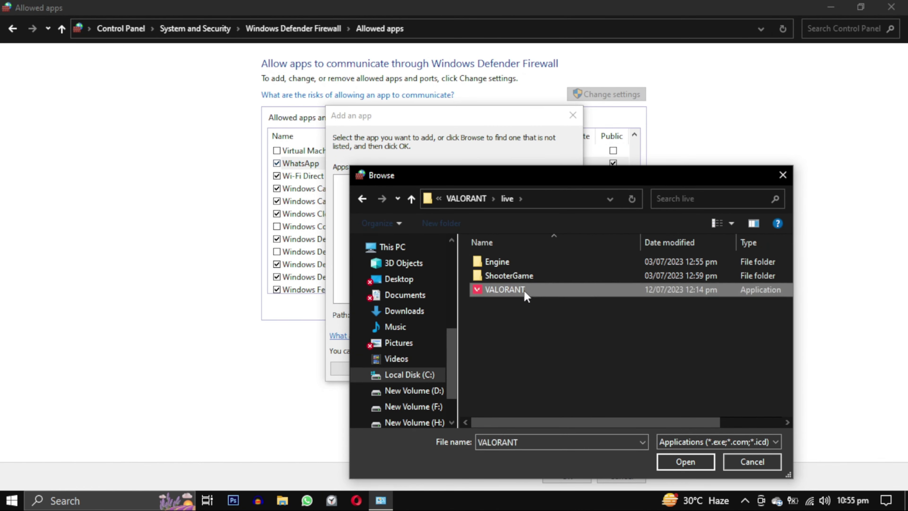
click(678, 467)
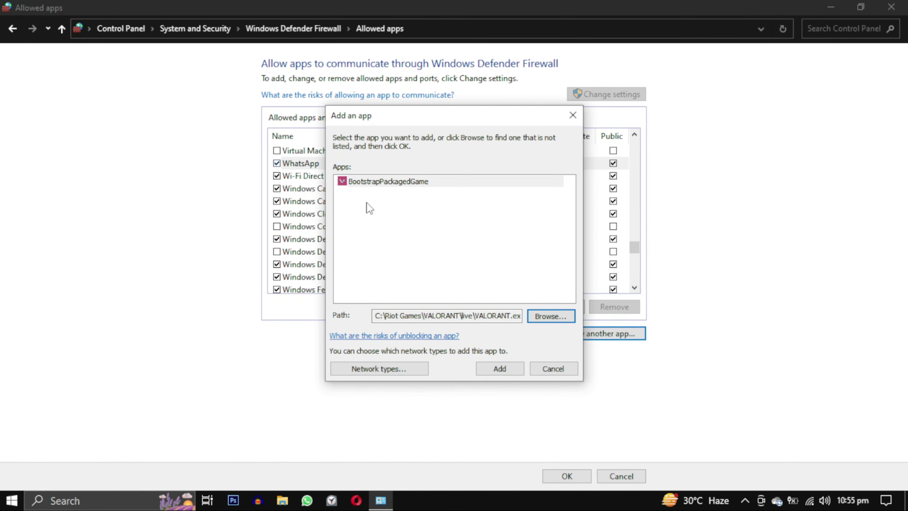
click(427, 180)
click(489, 371)
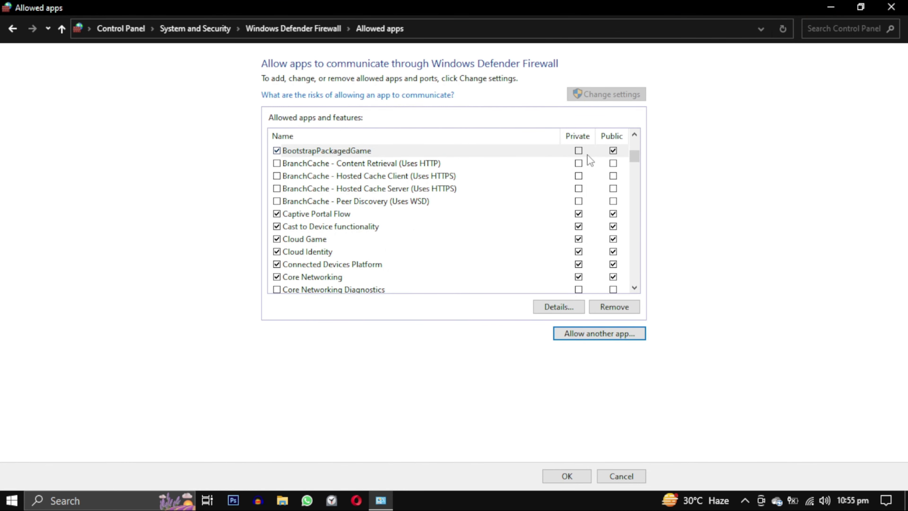
click(579, 152)
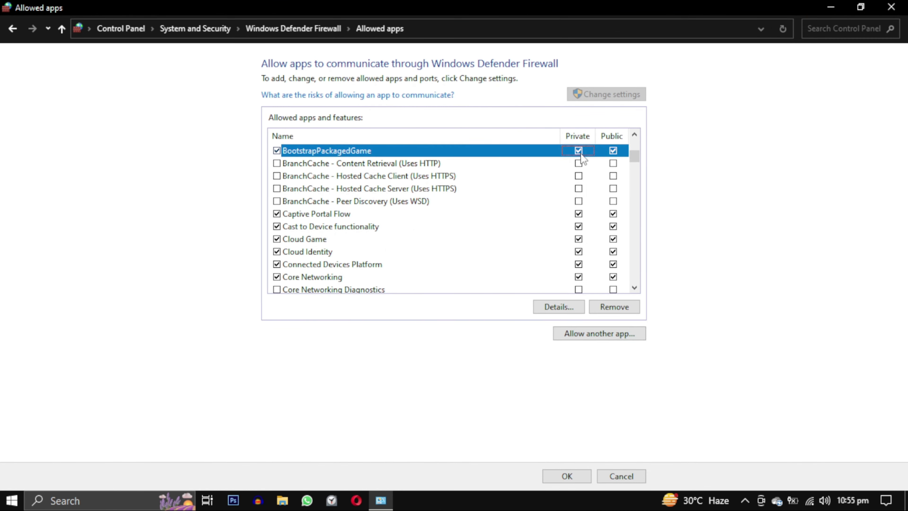
Select C:\Riot Games\Riot Client\RiotClientServices.exe as a new firewall app.
click(614, 333)
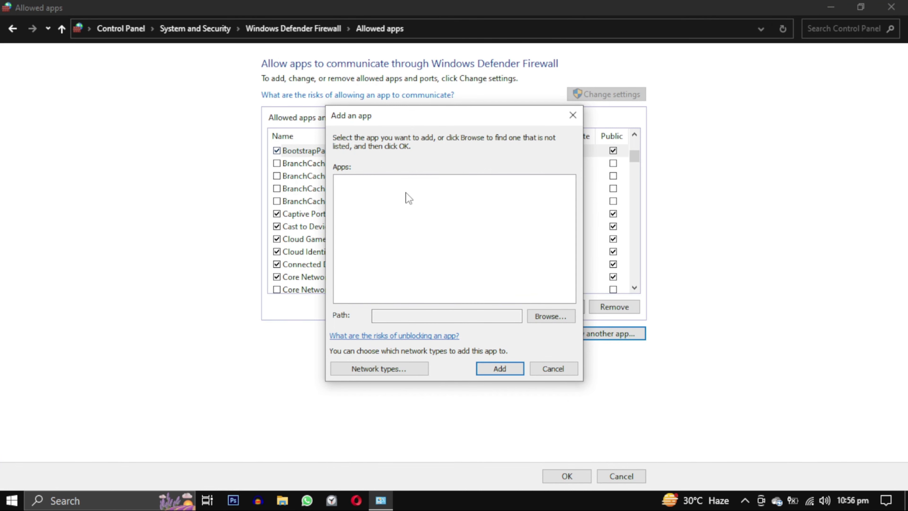
click(540, 312)
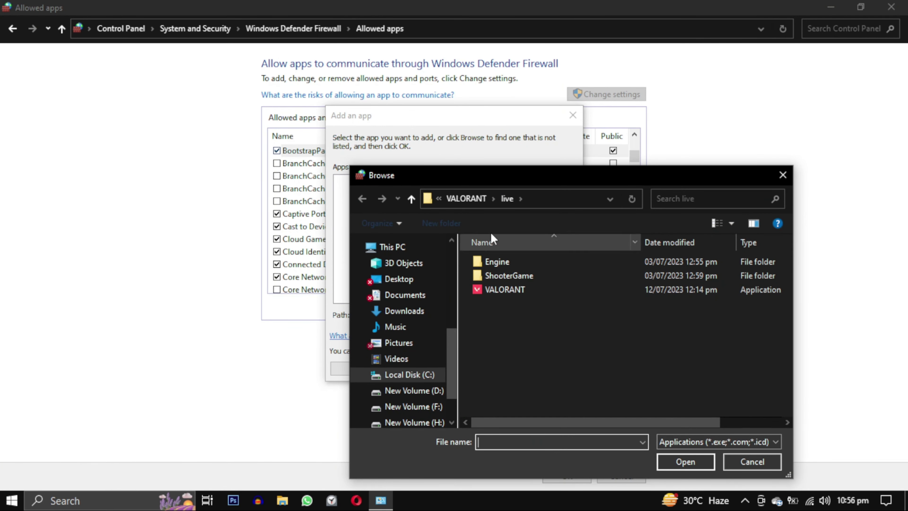
click(458, 201)
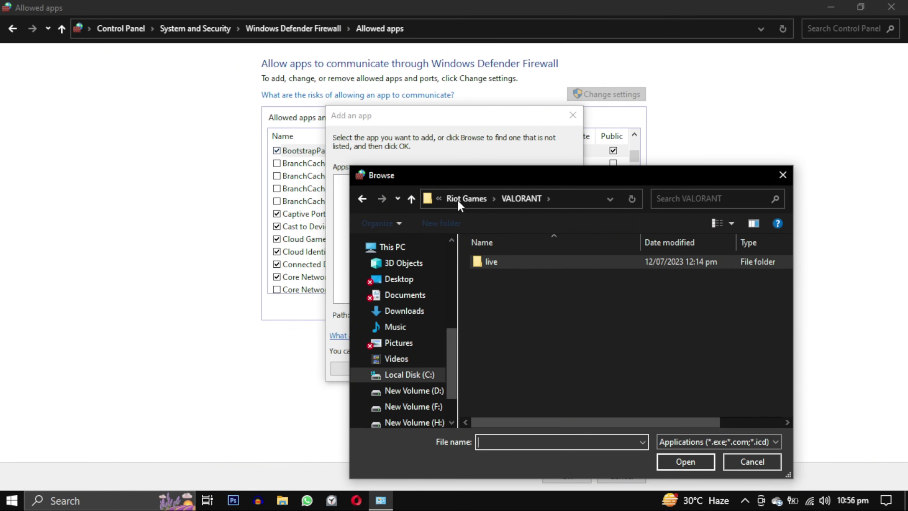
click(466, 199)
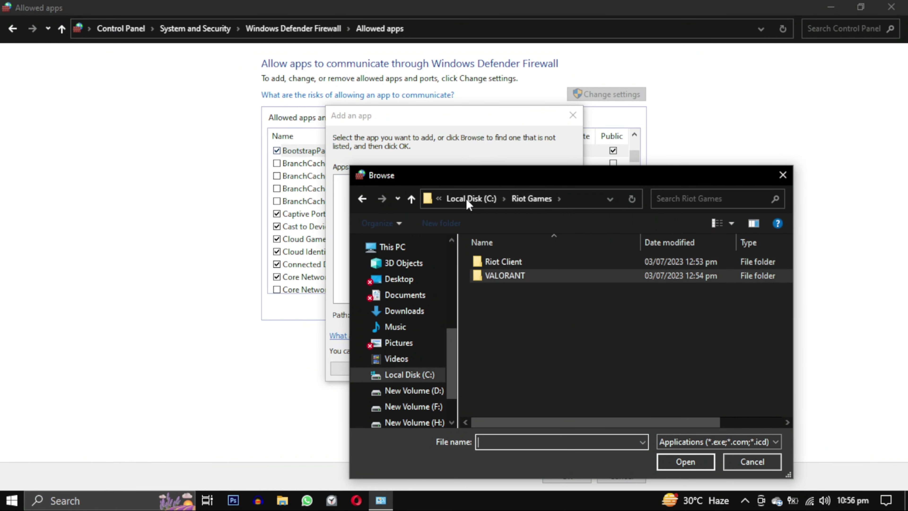
click(464, 201)
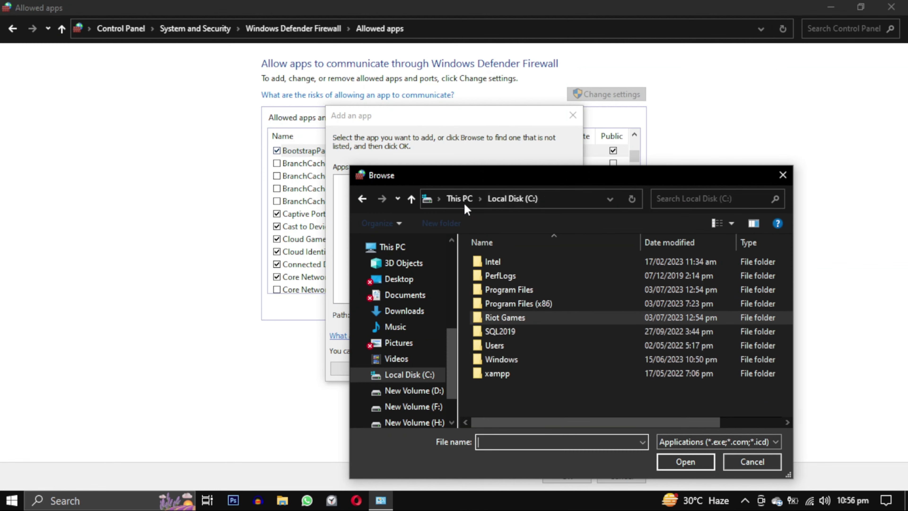
double_click(509, 318)
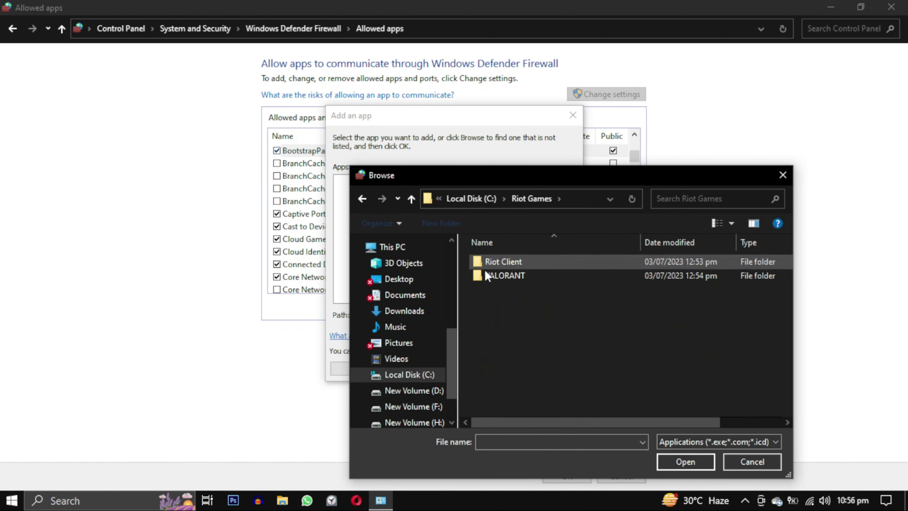
double_click(496, 263)
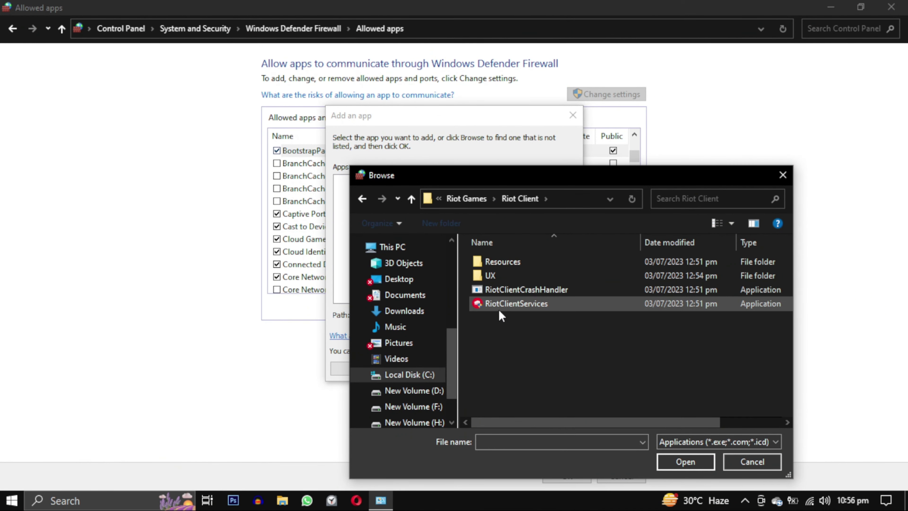
click(535, 307)
click(685, 461)
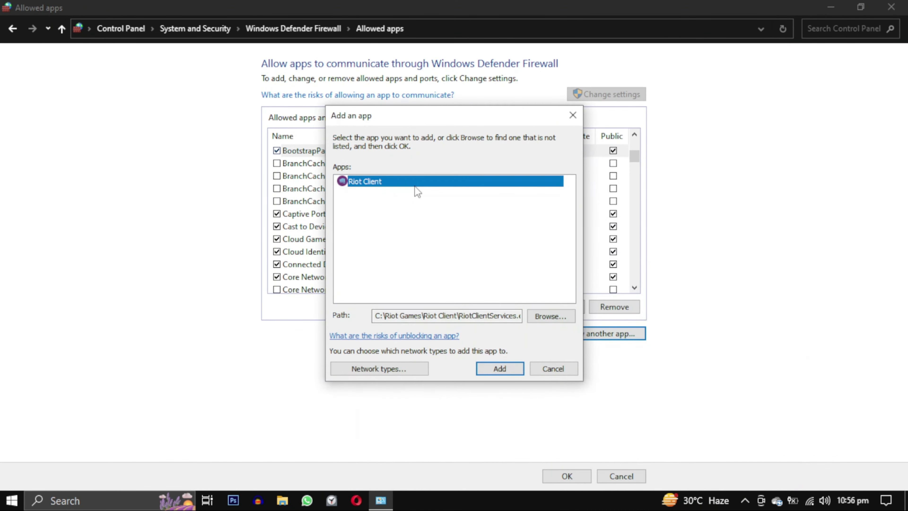
Add Riot Client allowed on private and public networks, then begin another app.
click(494, 362)
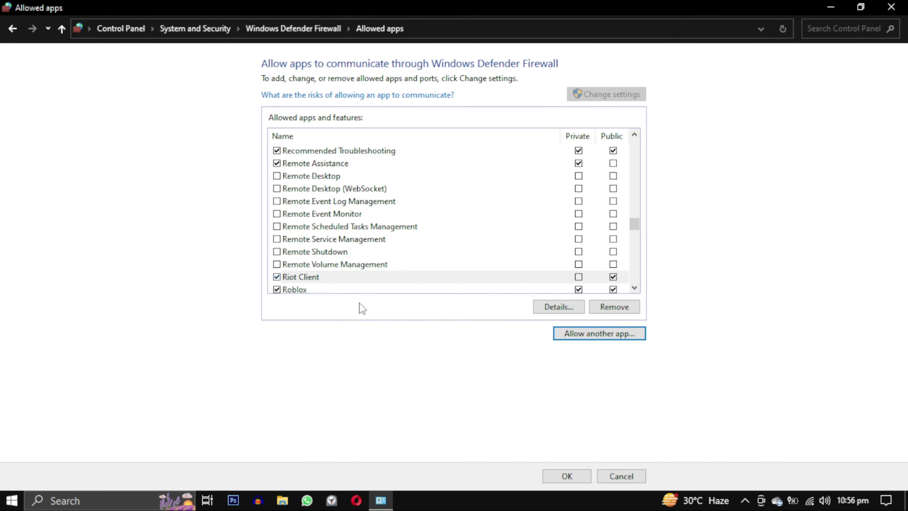
click(579, 278)
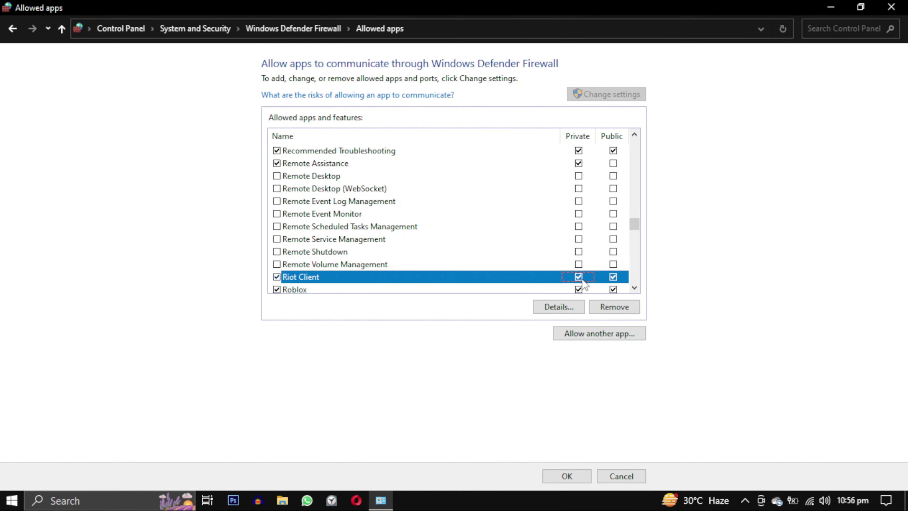
click(607, 338)
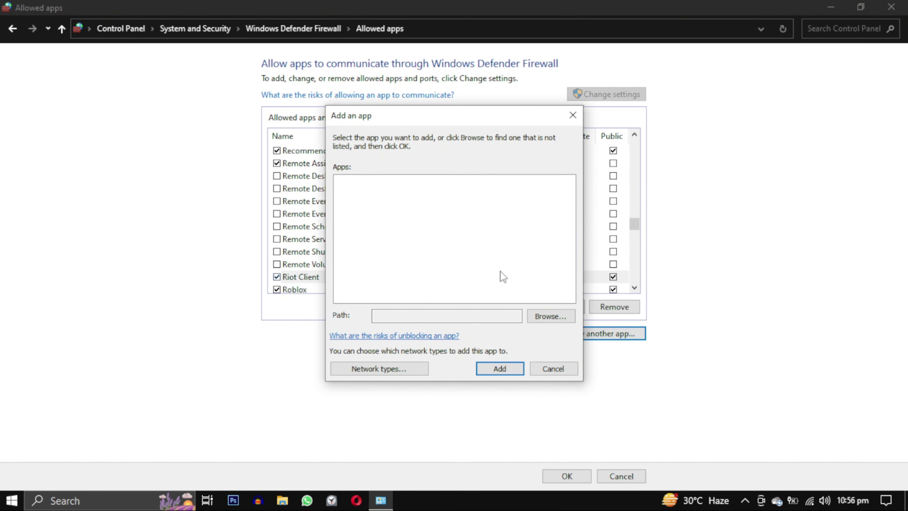
Select C:\Program Files\Riot Vanguard\vgc.exe as the app to allow.
click(546, 316)
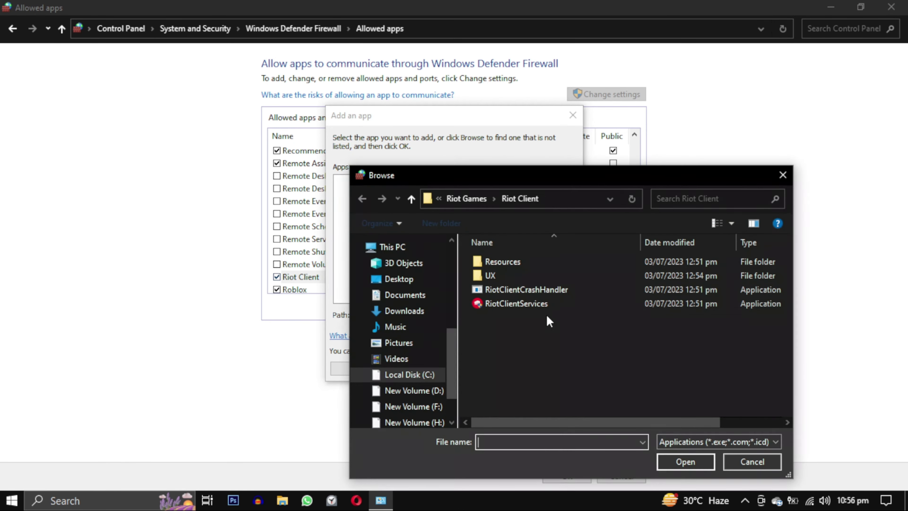
click(428, 379)
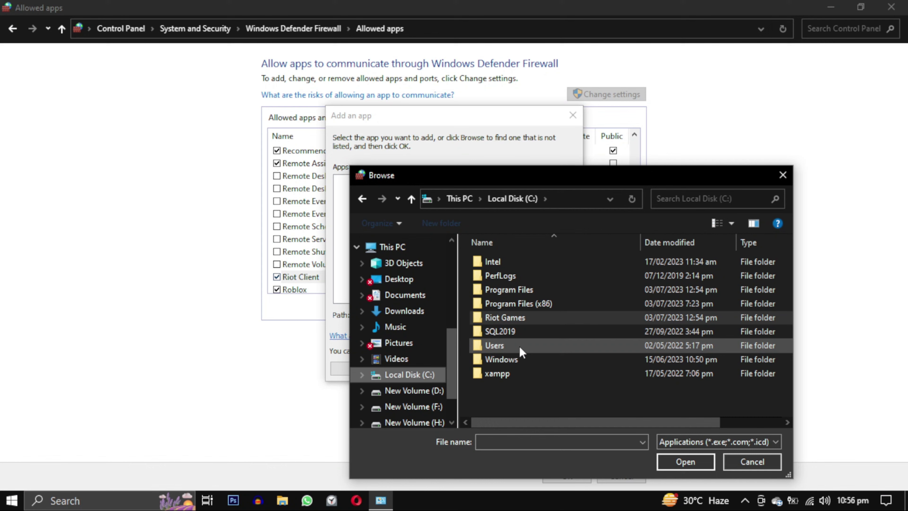
double_click(505, 291)
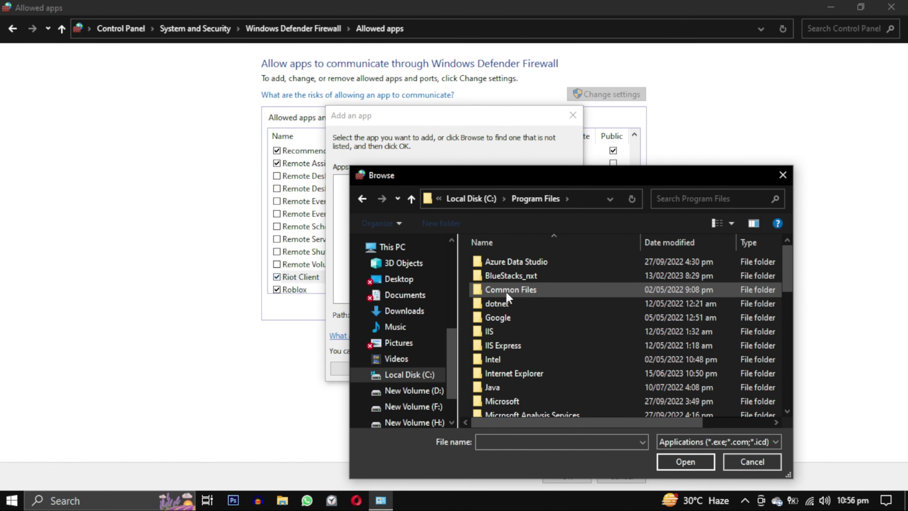
scroll(506, 292, down, 10)
scroll(506, 291, up, 2)
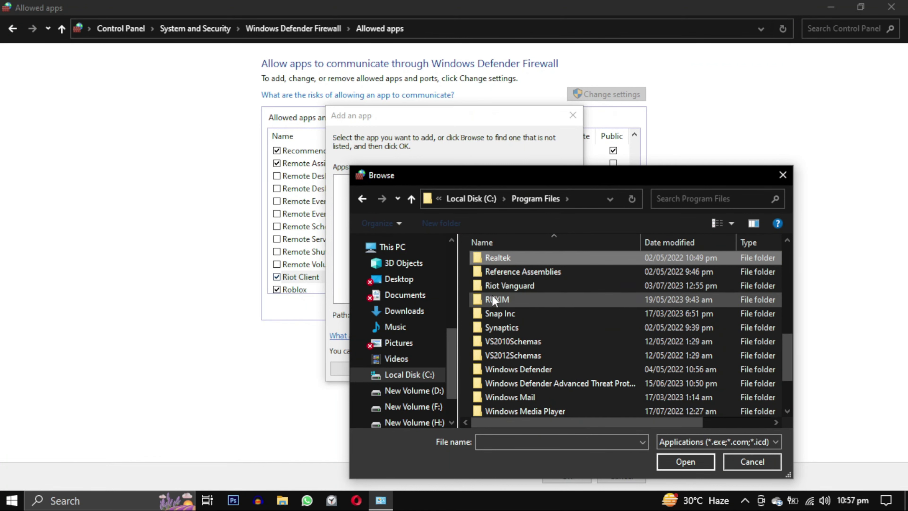
click(536, 288)
double_click(536, 289)
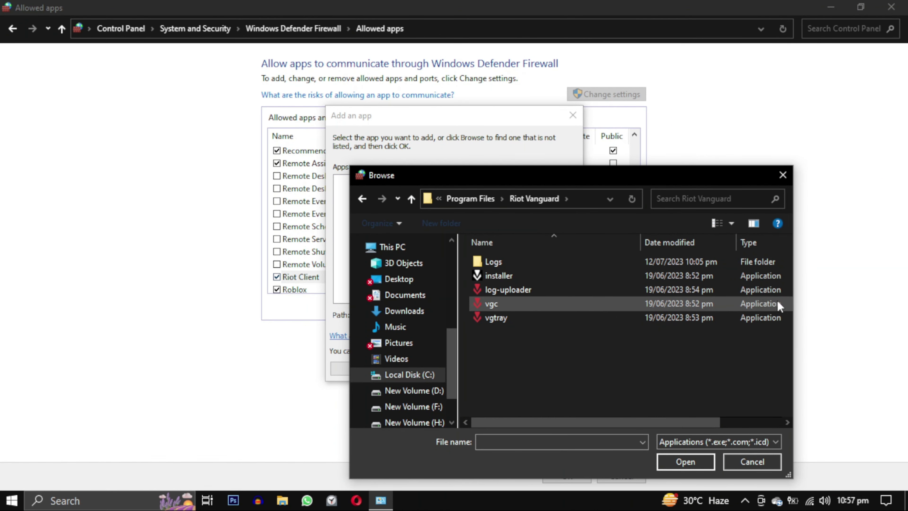
click(754, 306)
click(673, 461)
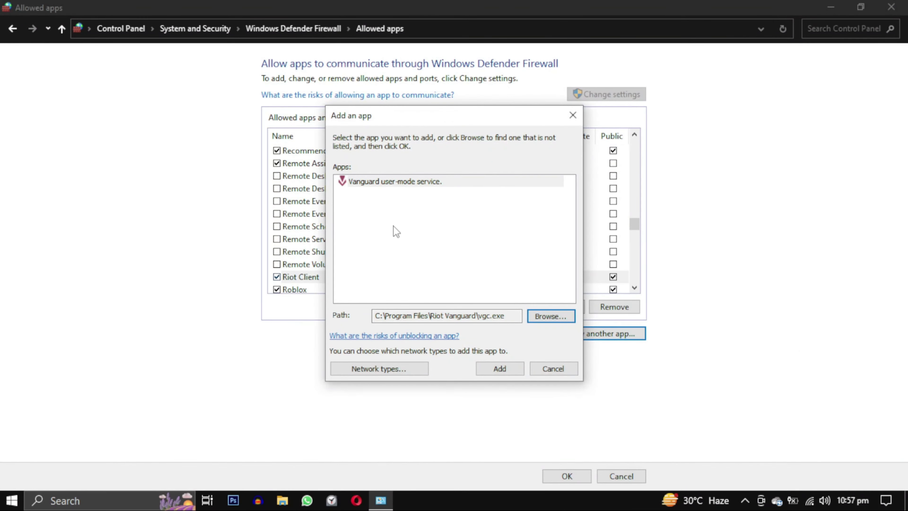
Add Vanguard user-mode service on private and public networks and save the changes.
click(414, 178)
click(493, 372)
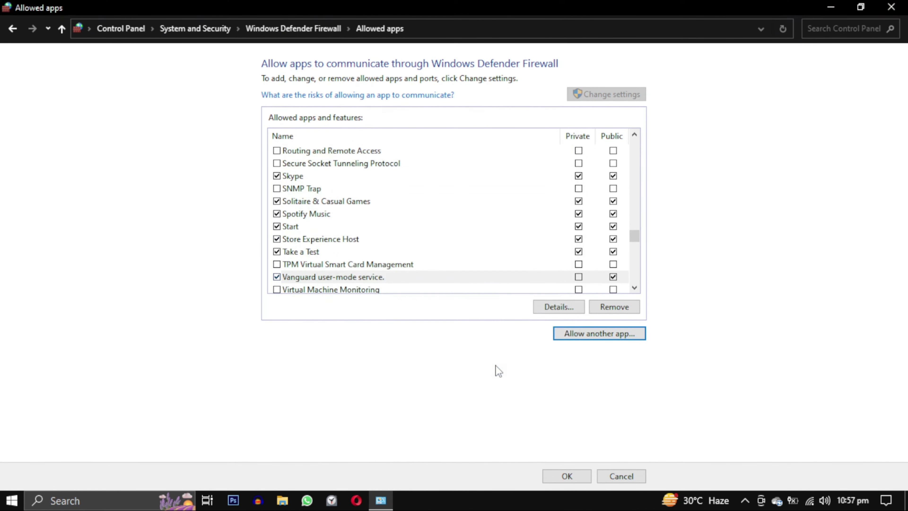
click(578, 277)
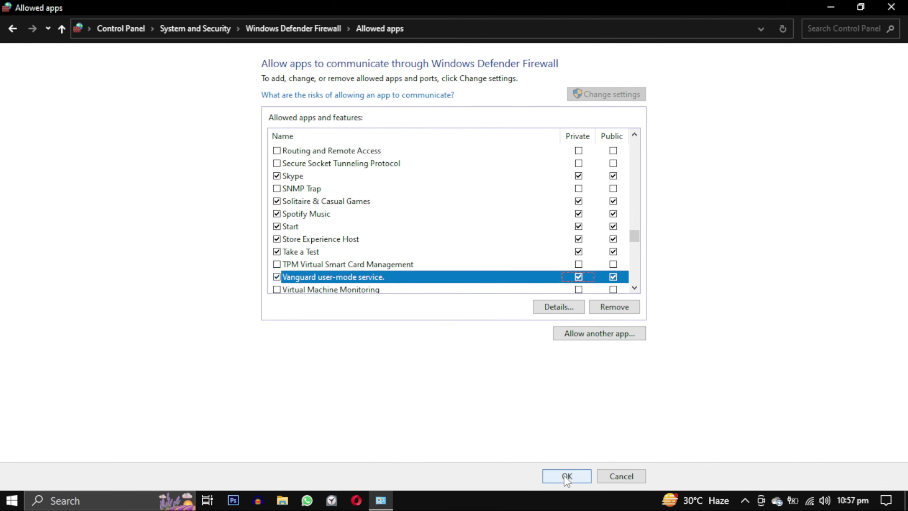
click(571, 475)
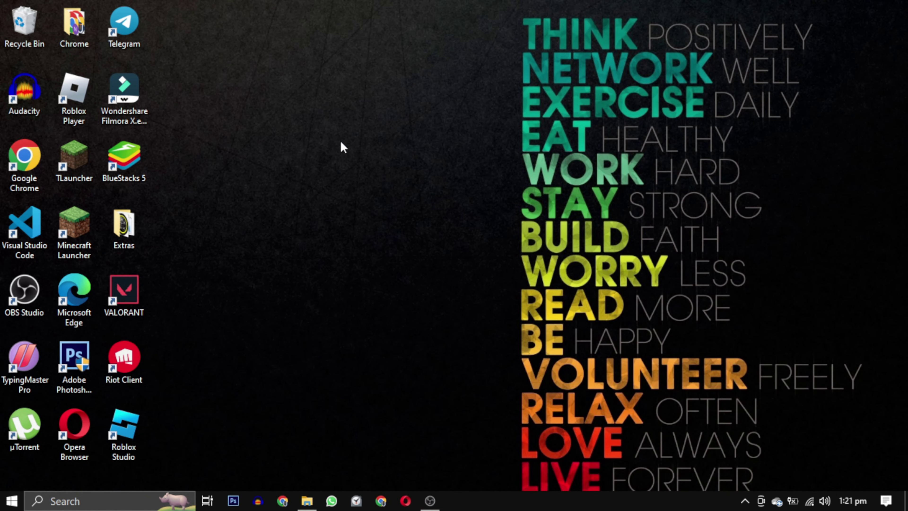
Run the VALORANT desktop shortcut as administrator and approve the User Account Control prompt.
right_click(116, 291)
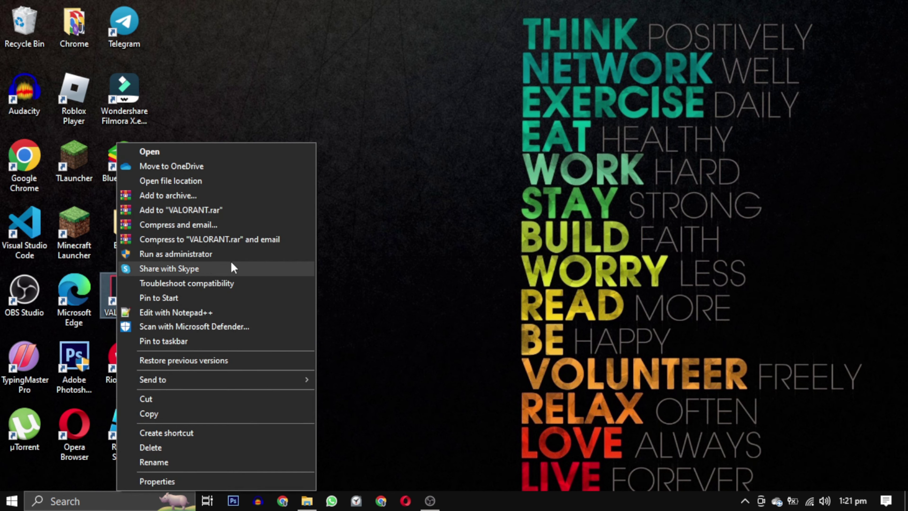
click(255, 254)
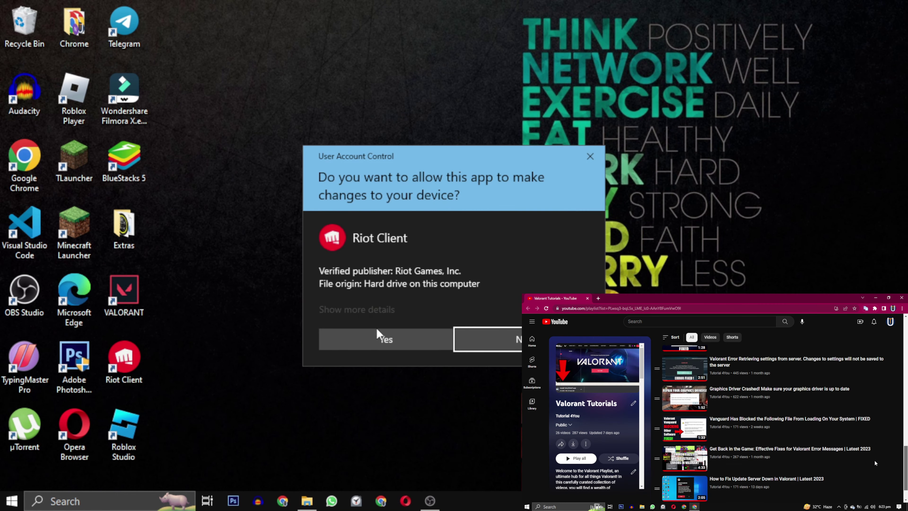
click(380, 335)
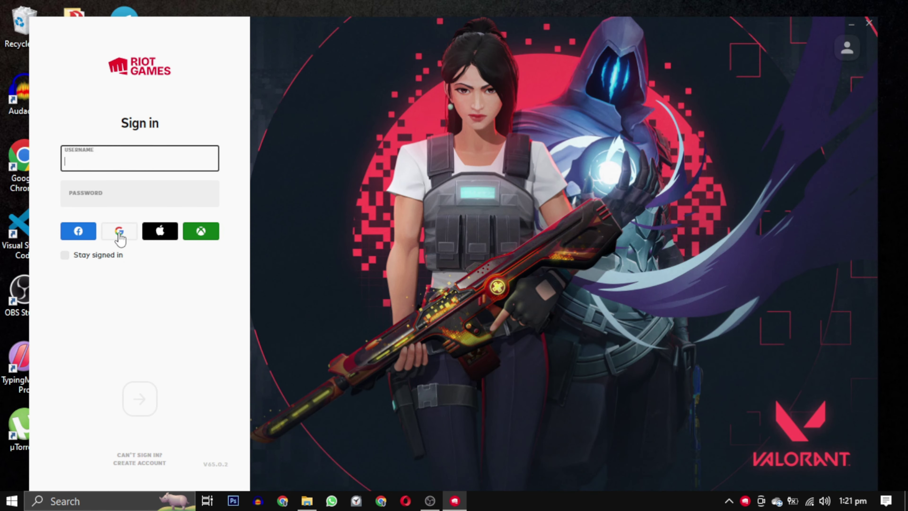
Sign in to Riot Client with the Google account in Chrome and return to Riot Client.
click(121, 236)
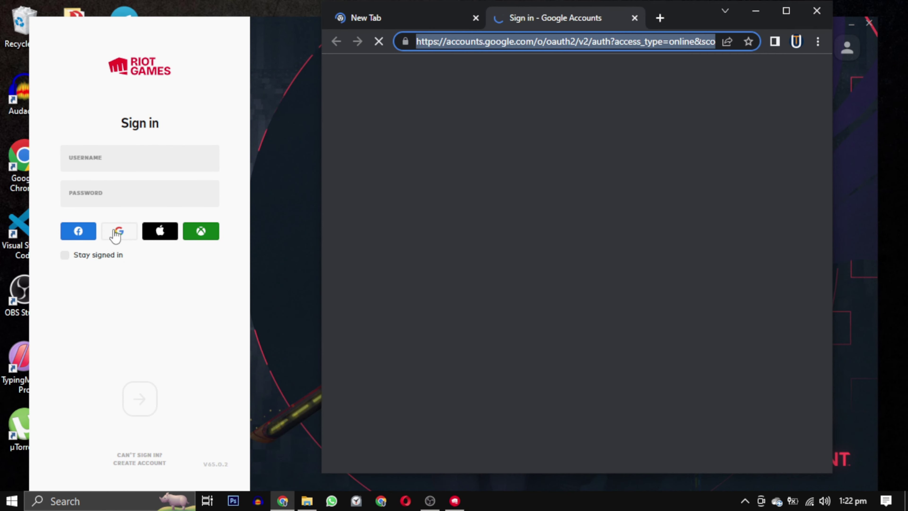
click(556, 239)
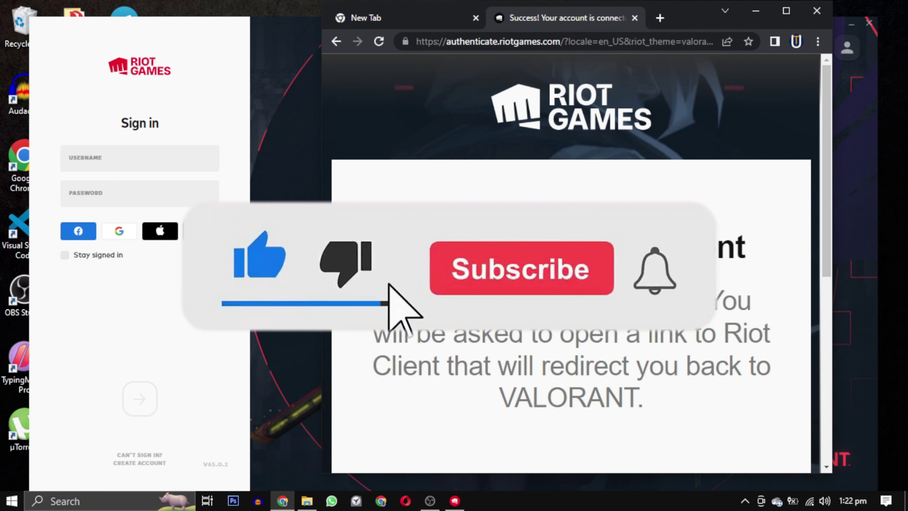
click(689, 152)
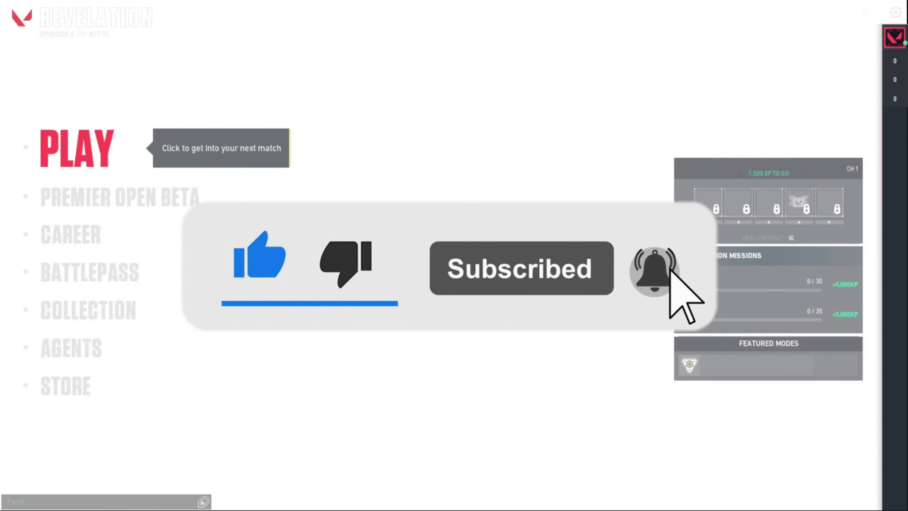